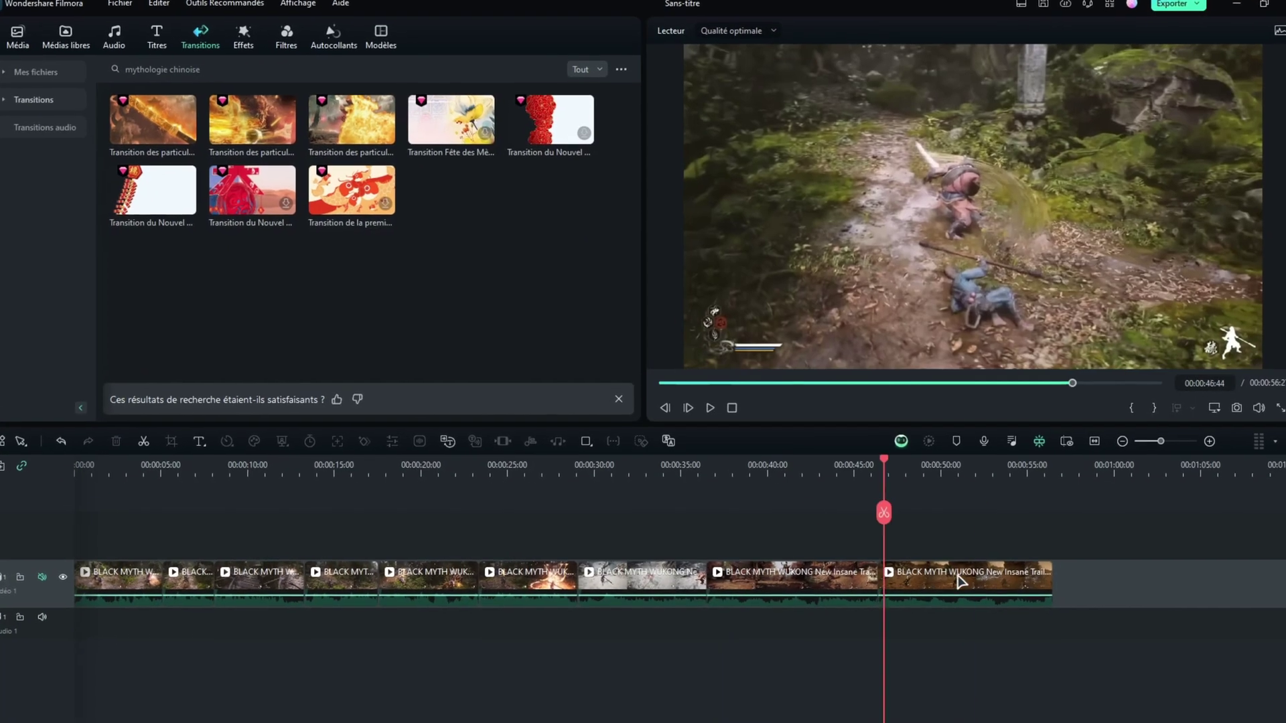
Trim the opening clip on the video track to about 2.5 seconds and remove the short clip that follows it
click(88, 555)
drag(124, 549, 1139, 641)
click(157, 534)
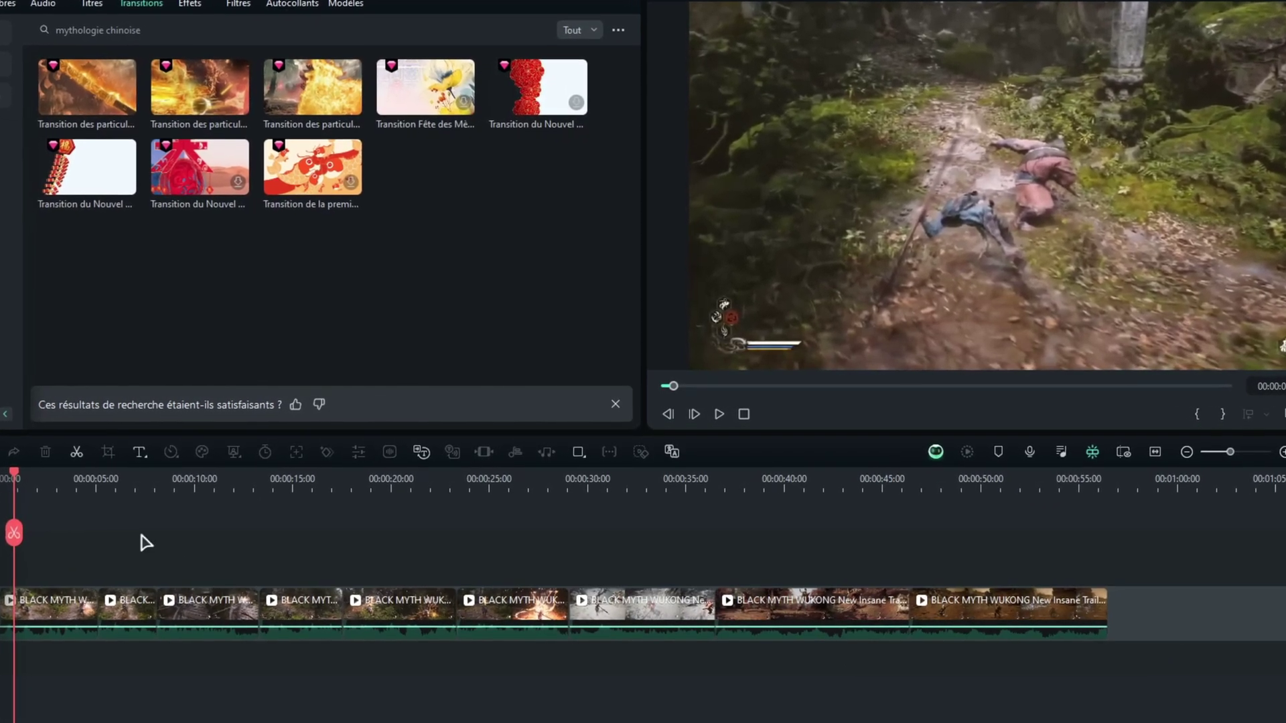
drag(12, 484, 87, 487)
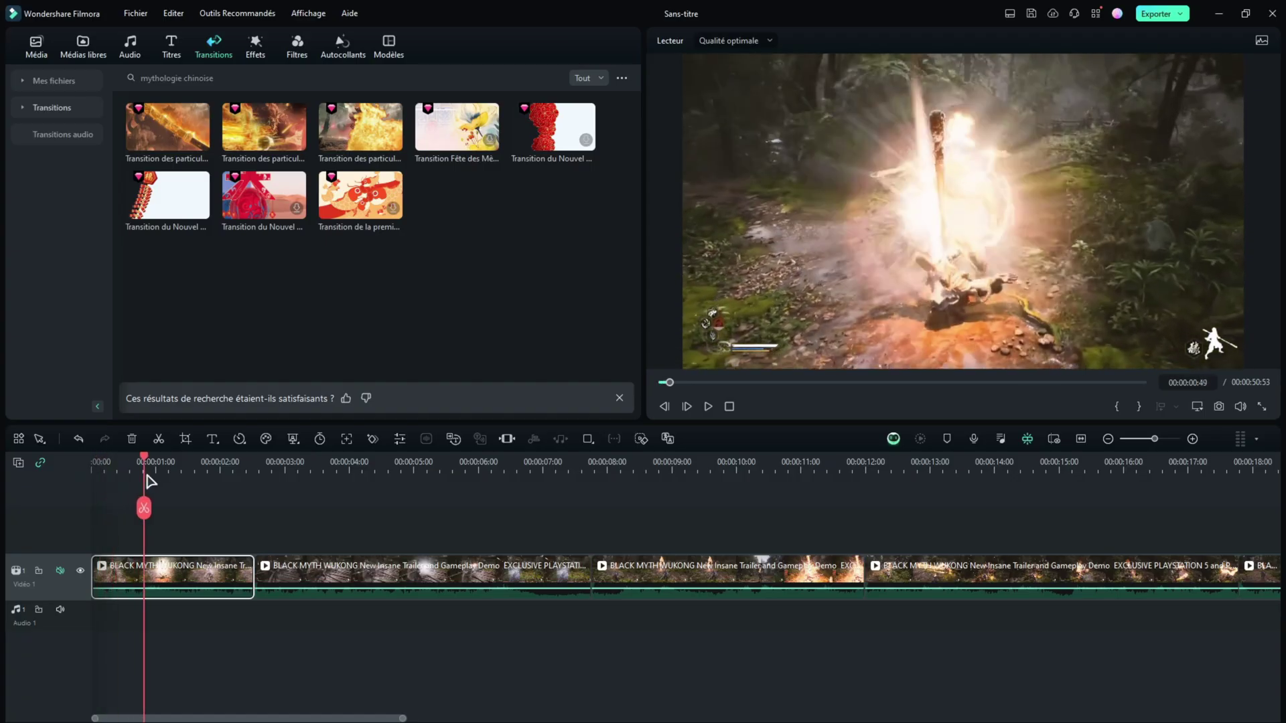
drag(171, 481, 257, 493)
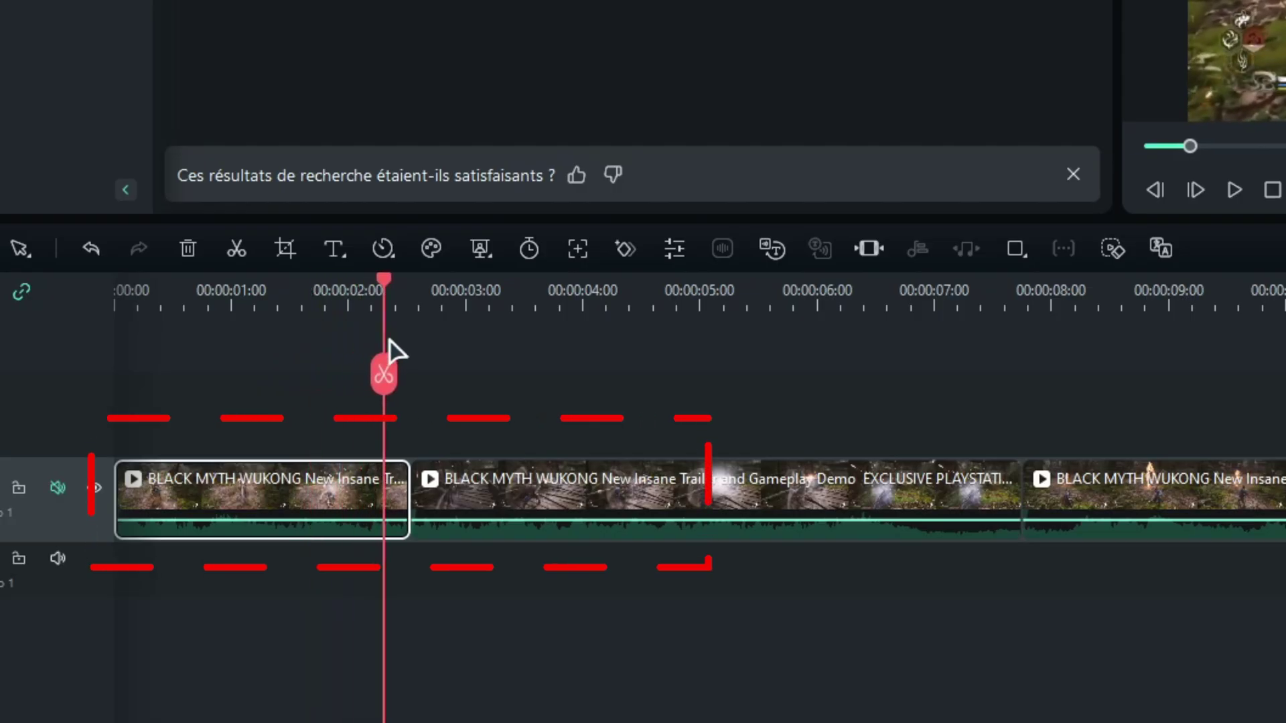
Add the burning golden staff particle transition from the "mythologie chinoise" results at the cut between the first and second clips
drag(415, 350, 730, 389)
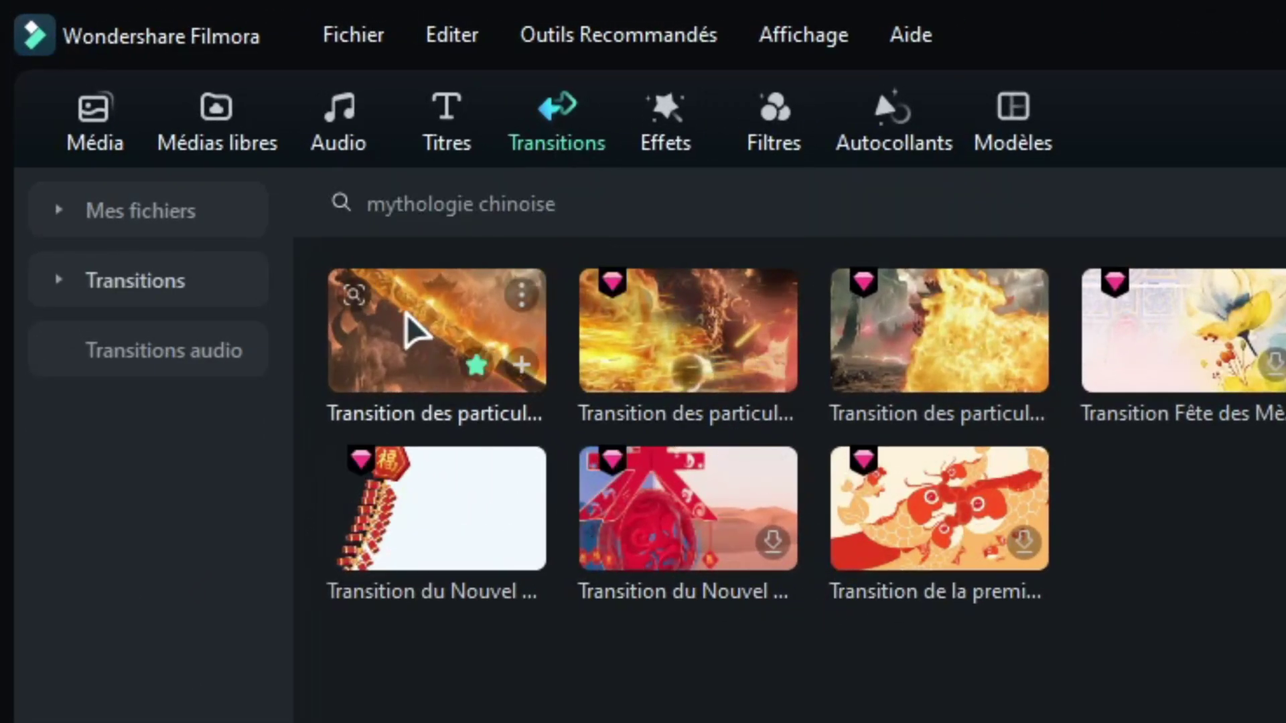
drag(411, 323, 659, 720)
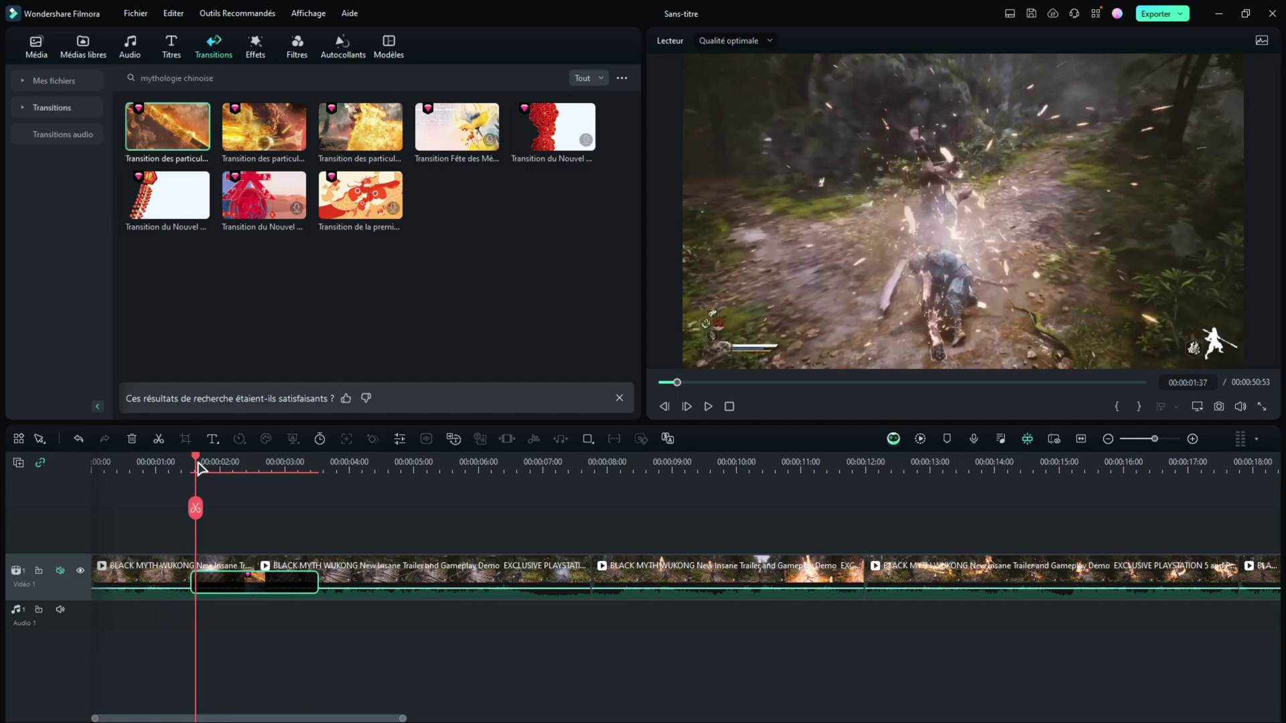
drag(197, 463, 292, 490)
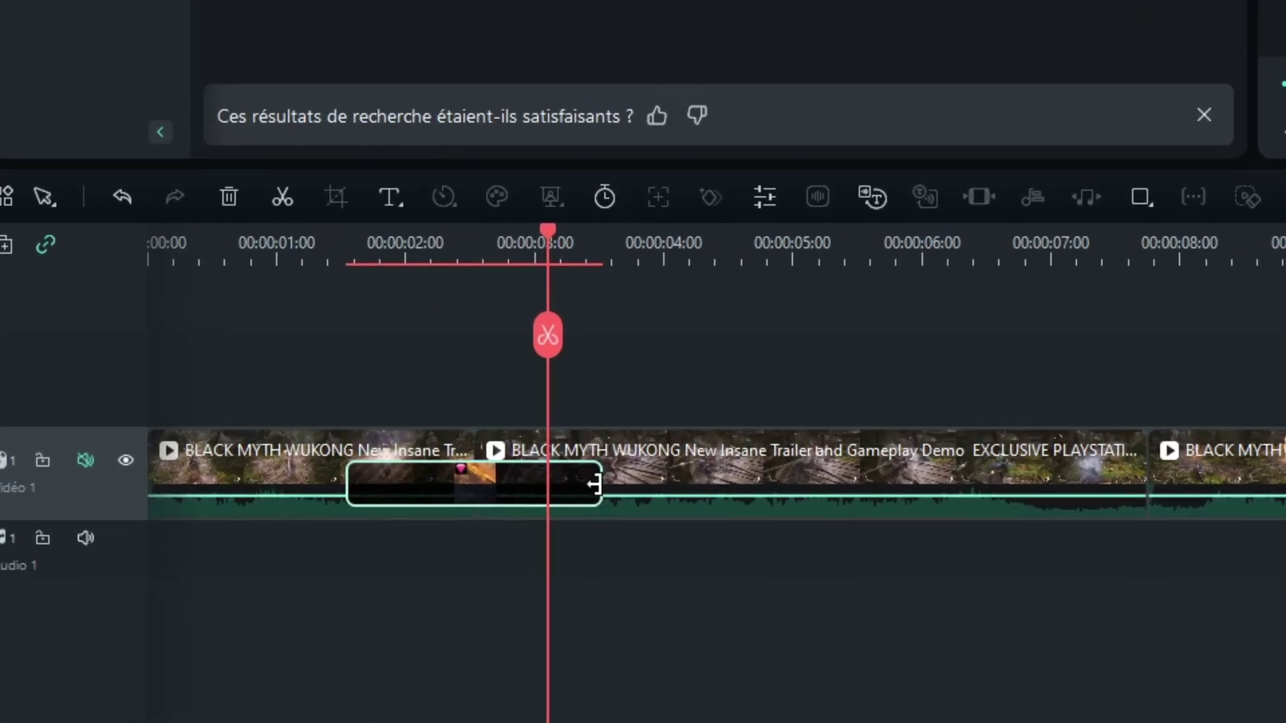
Shorten the golden staff transition to about 0.8 seconds and play it back over the cut
drag(596, 483, 527, 489)
drag(353, 261, 461, 263)
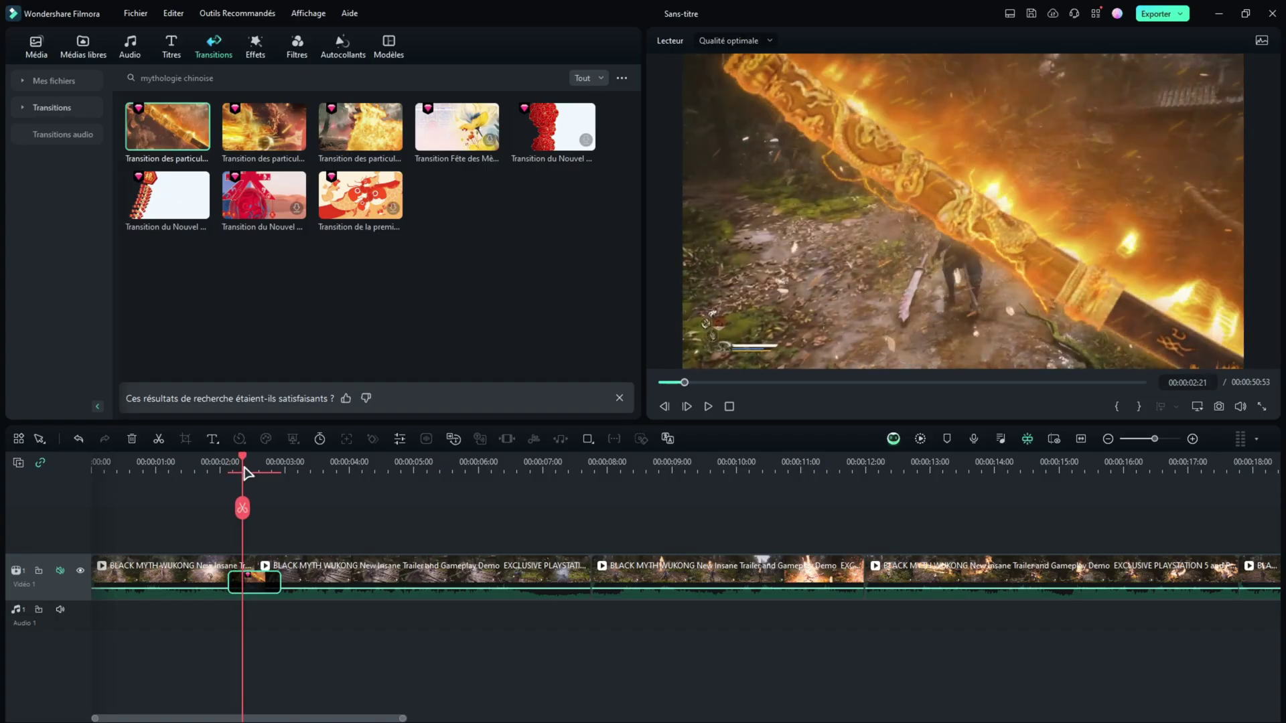
drag(247, 472, 260, 473)
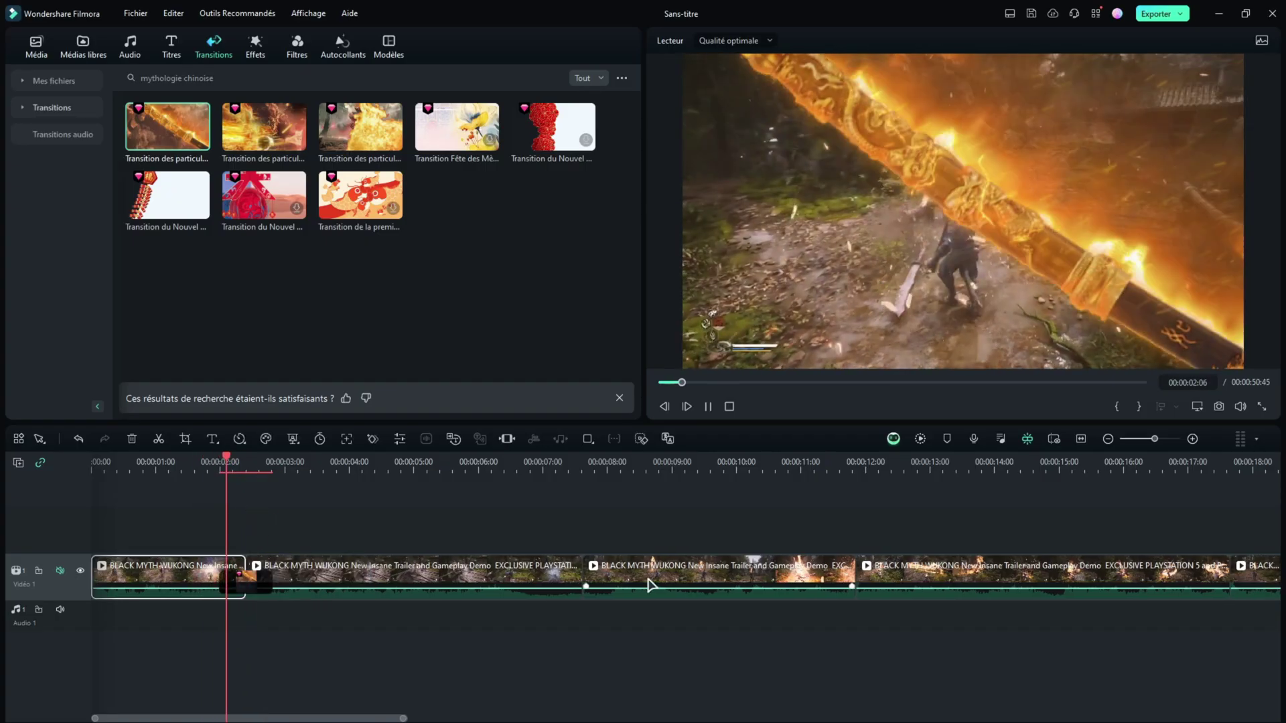
key(space)
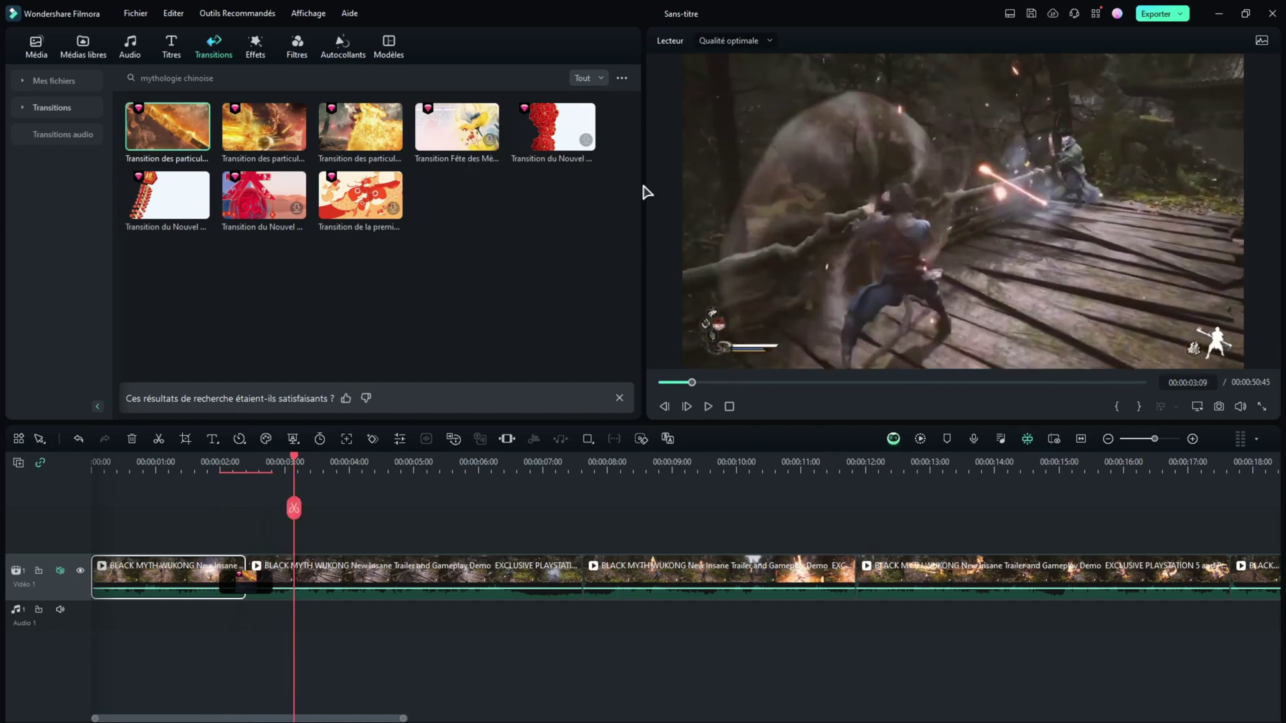
Search the effects library for "extreme" to find a shake effect for the second clip
double_click(364, 583)
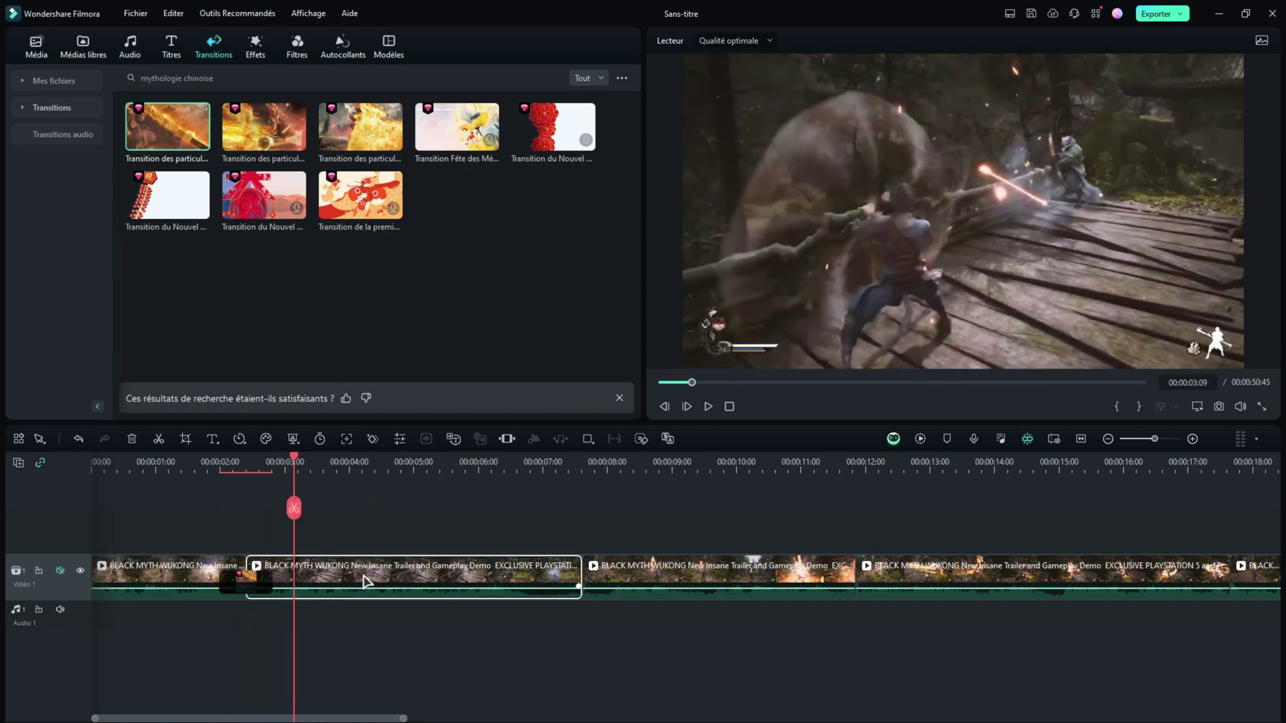
click(611, 403)
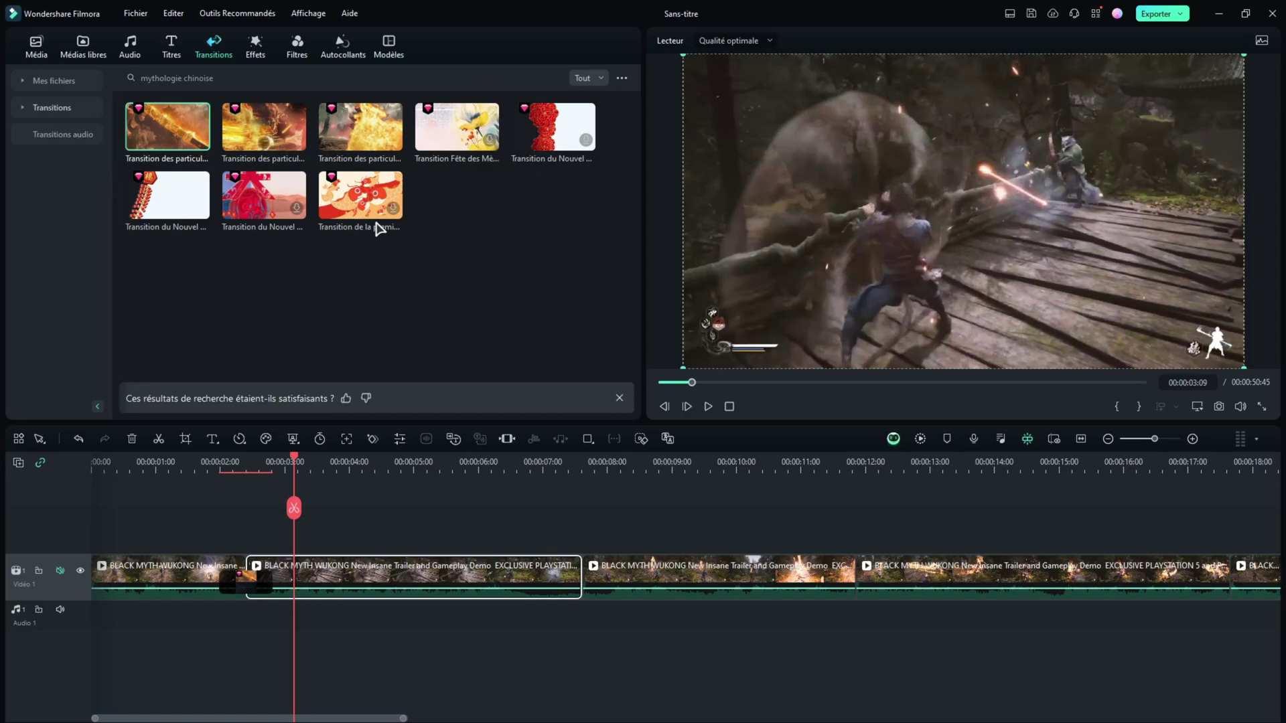
click(255, 47)
click(169, 83)
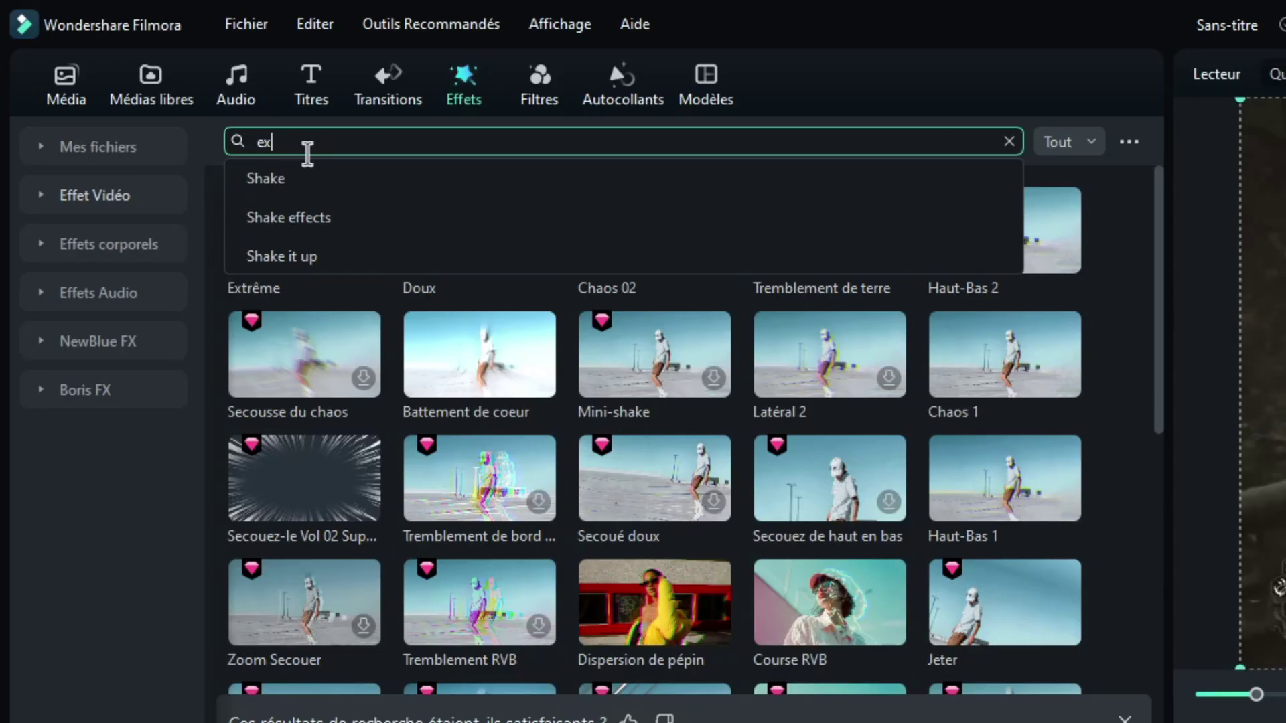
text(extreme)
key(Return)
Apply the Extrême effect to the second clip and play back the result
drag(328, 373, 387, 528)
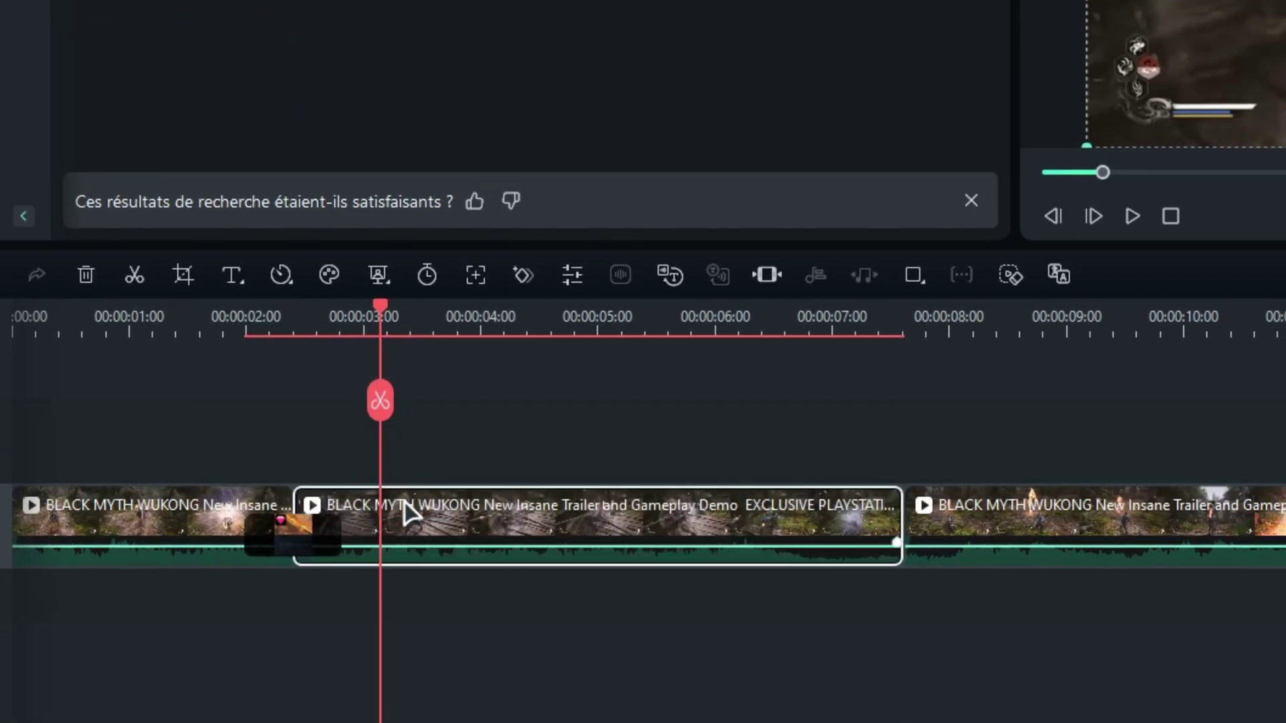
click(262, 317)
key(space)
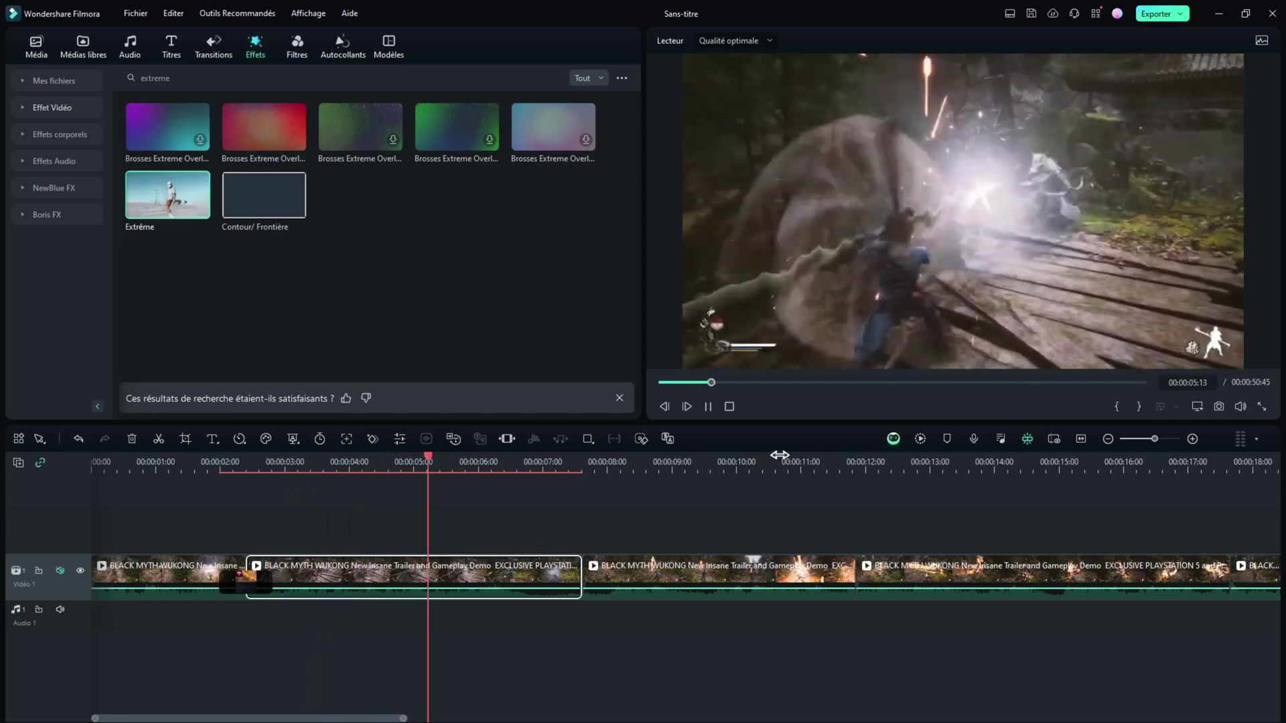
Trim the end of the second clip slightly and add the third fire particle transition at the cut to the third clip
drag(580, 566, 570, 566)
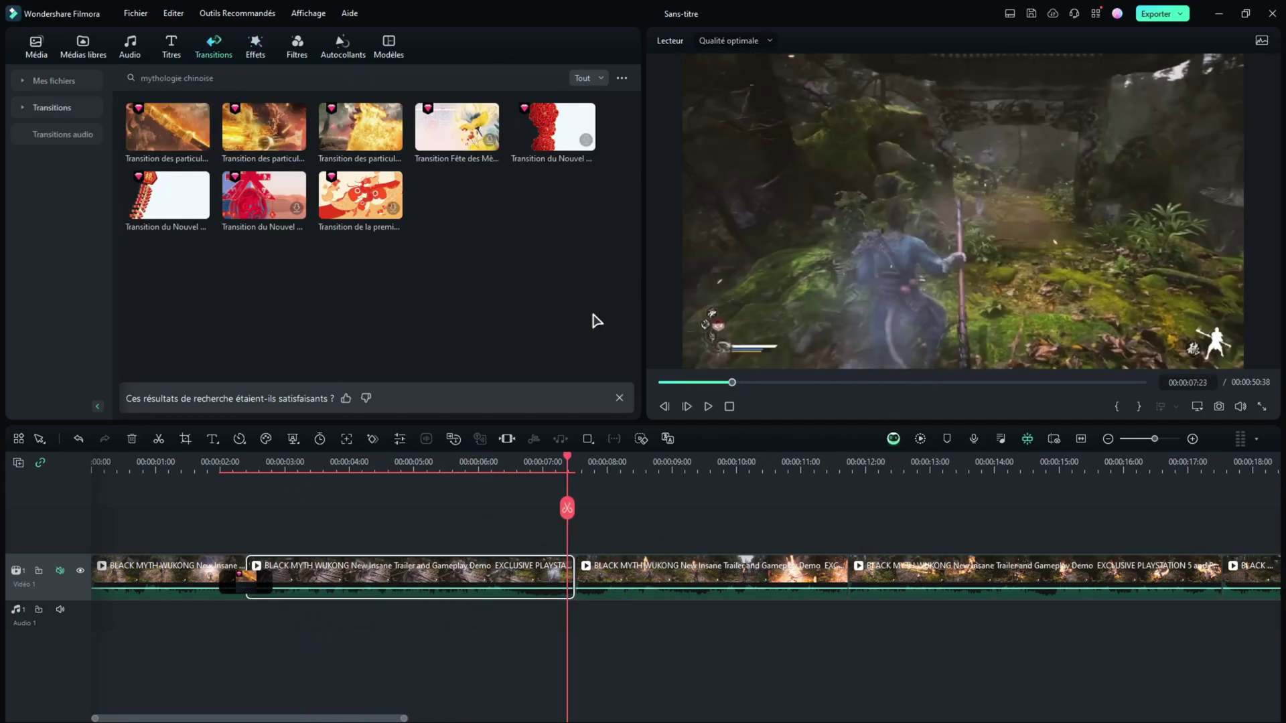
click(261, 131)
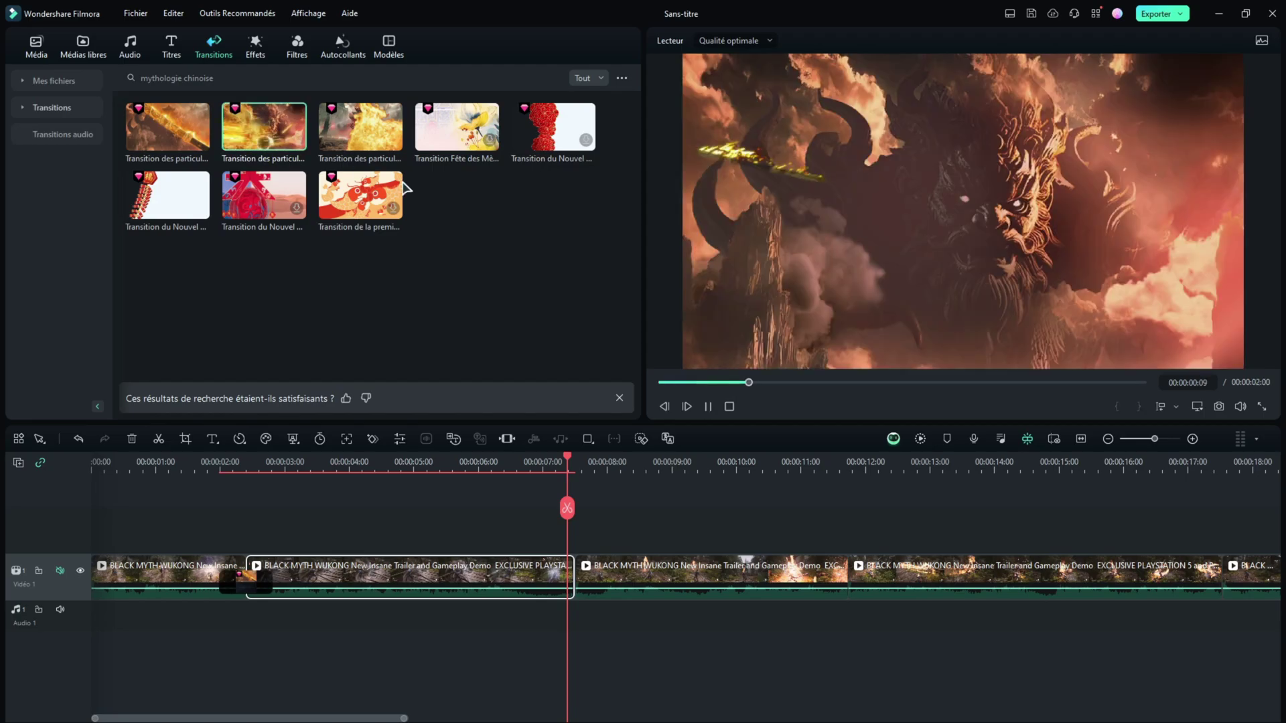
click(361, 127)
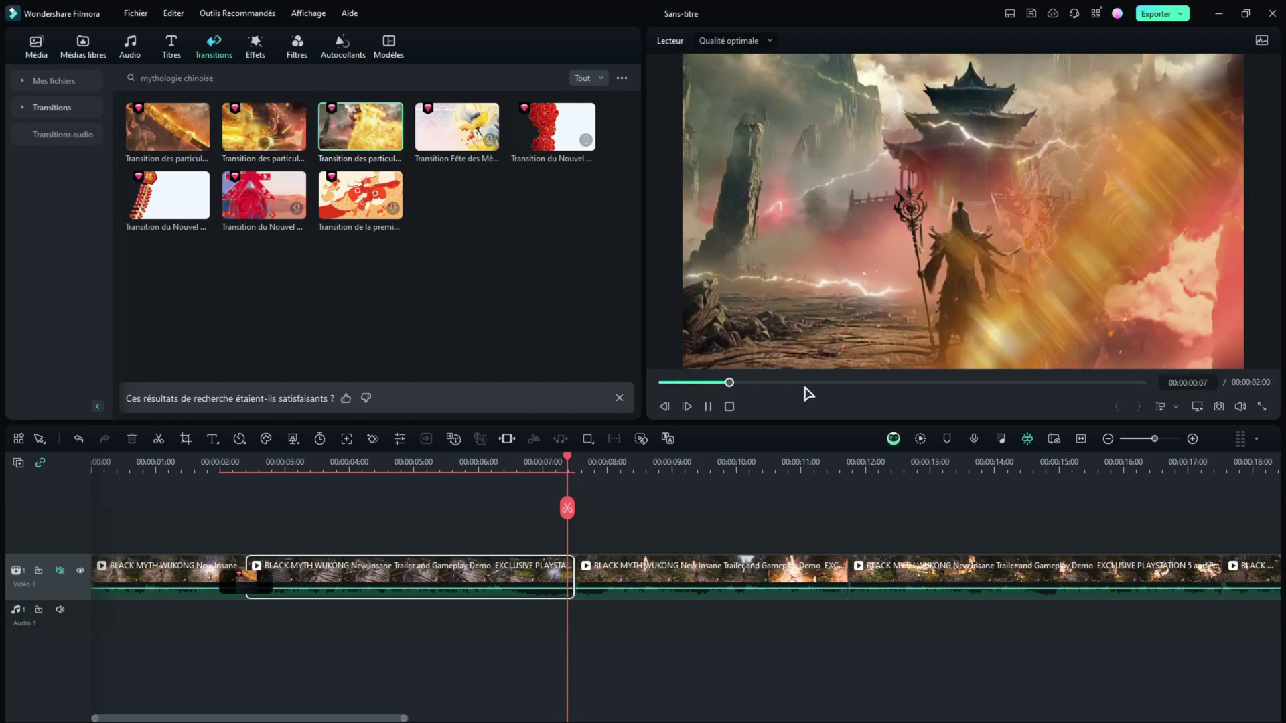
drag(708, 390, 1066, 399)
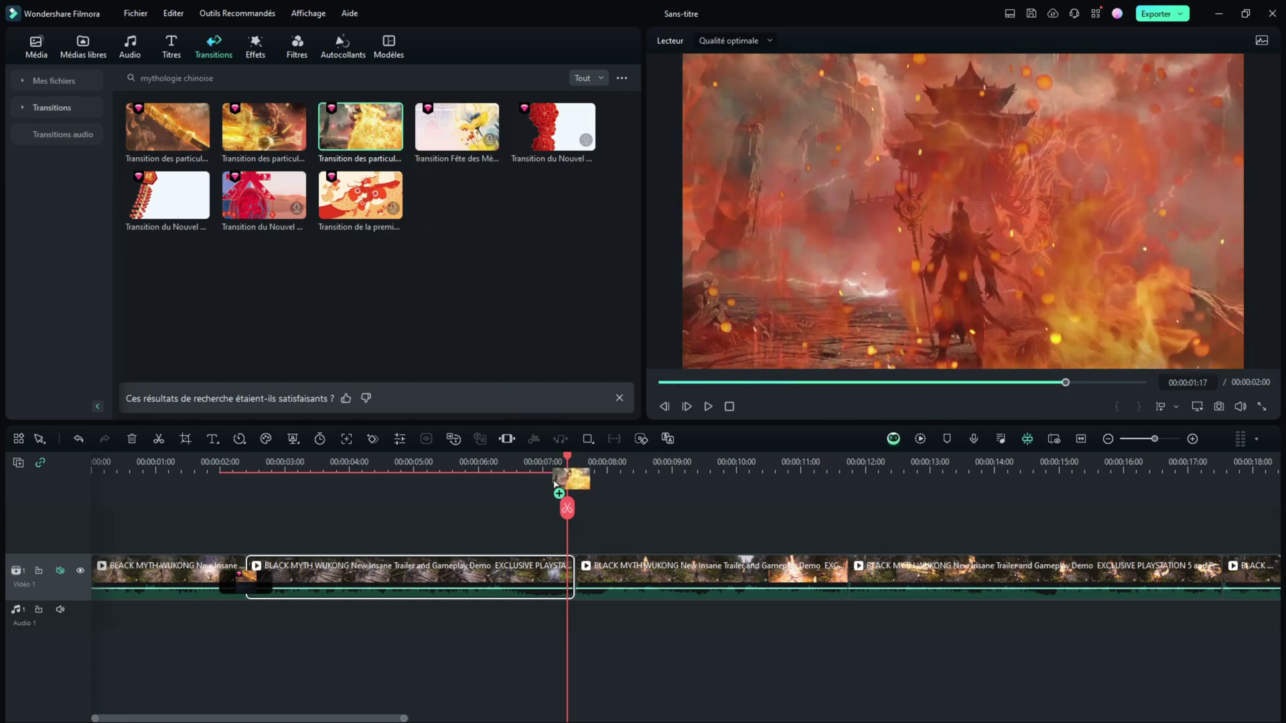
drag(555, 483, 572, 574)
Split the third clip at the fire impact at 00:00:10:01
double_click(735, 569)
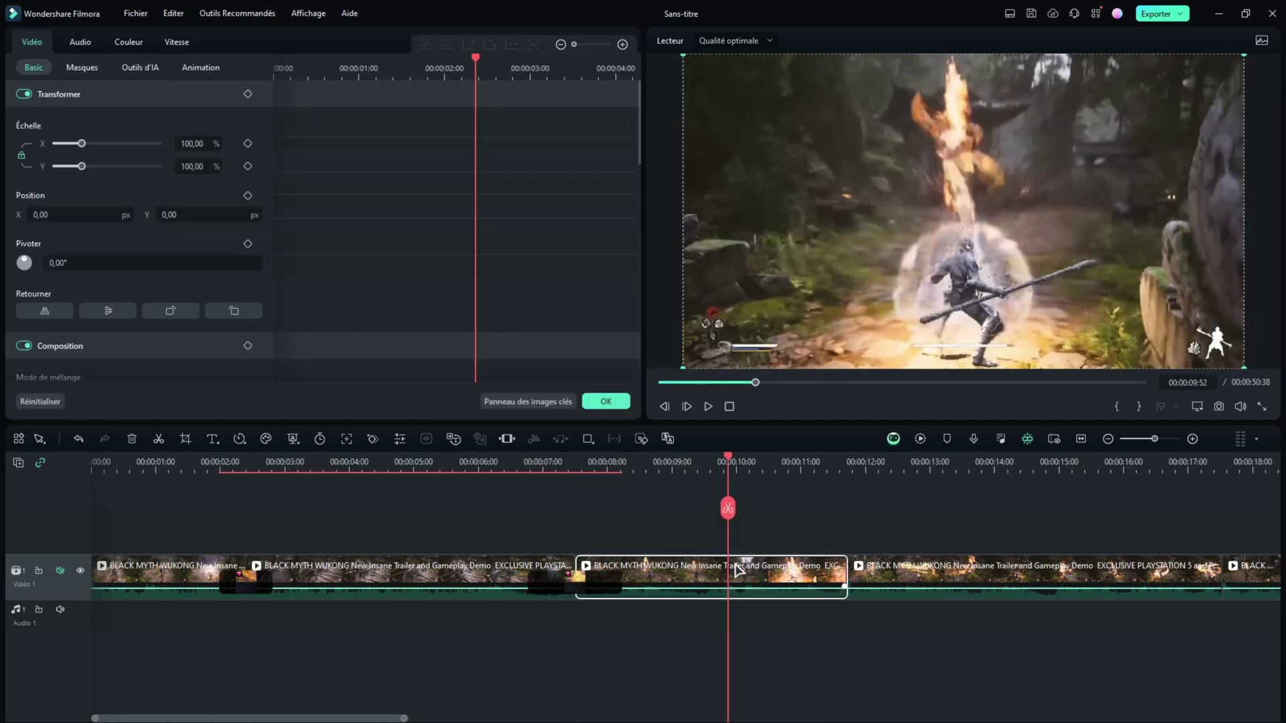
drag(728, 462, 736, 461)
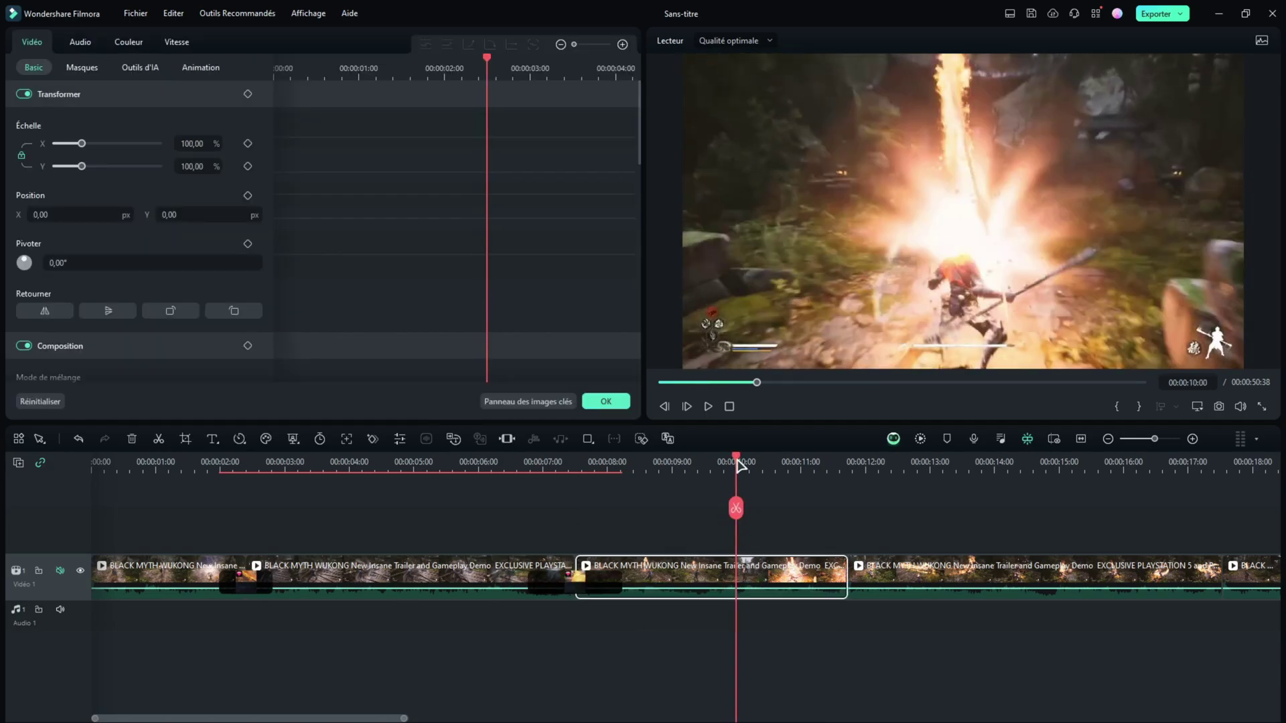
click(615, 404)
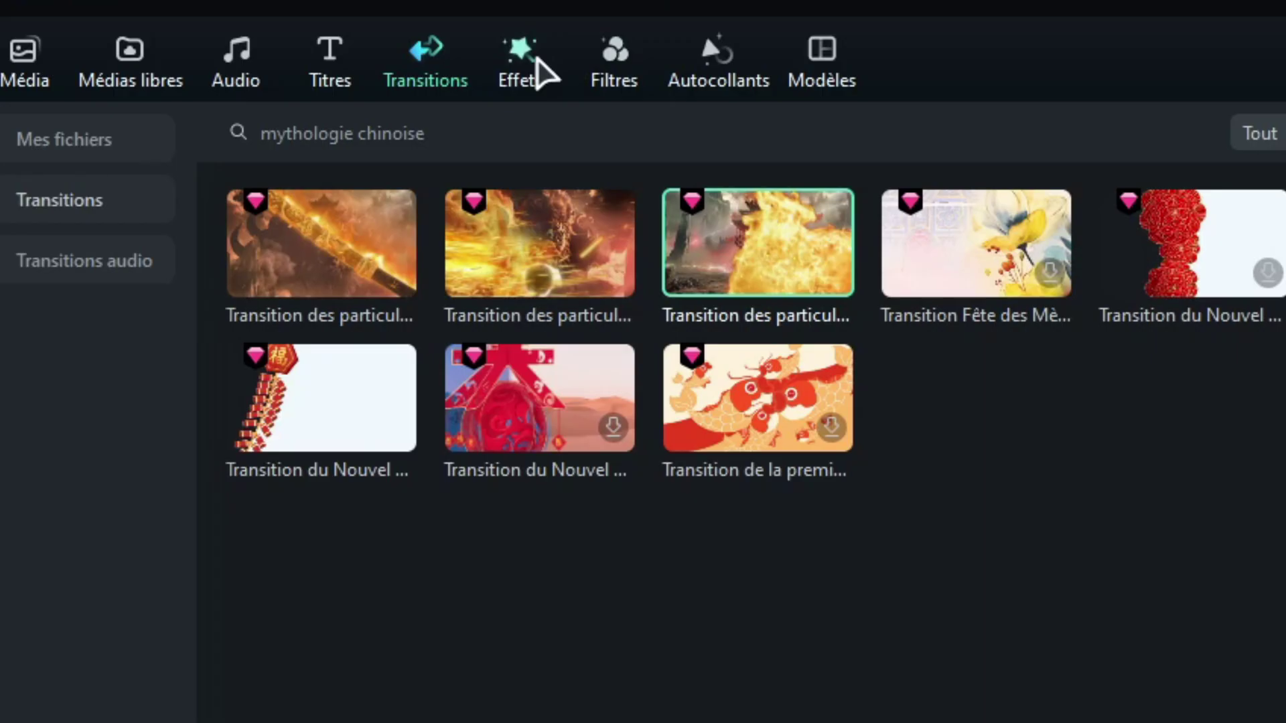
Apply the Chaos 02 shake effect to the part after the fire impact and play it back
click(529, 64)
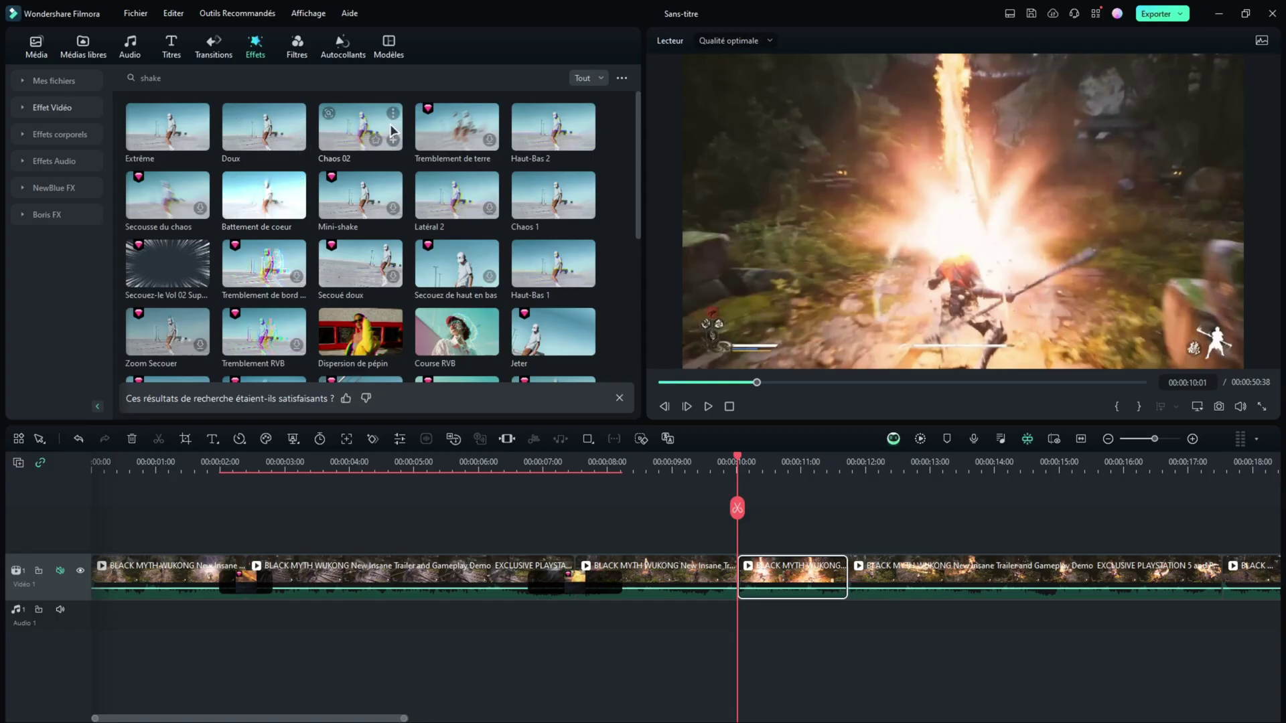
drag(505, 307, 766, 585)
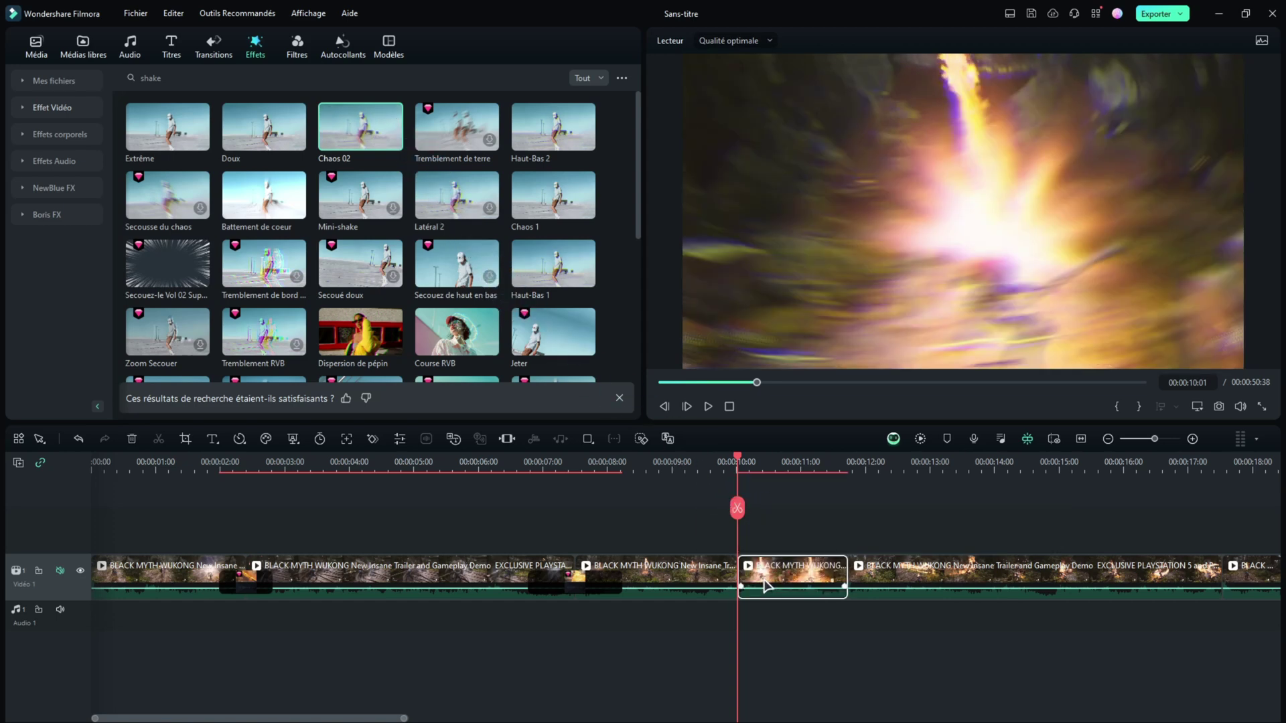
key(space)
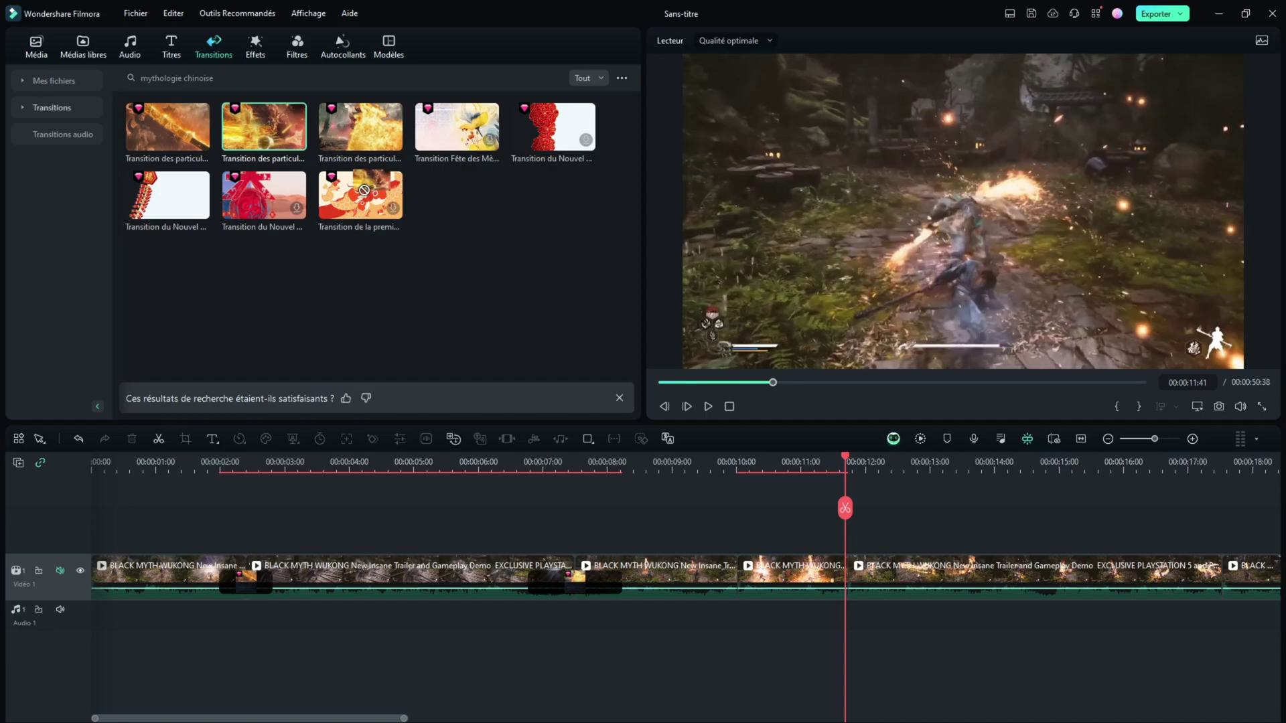
Add the second fire particle transition at the cut after the Chaos 02 segment and shorten it to about half a second
drag(259, 137, 831, 644)
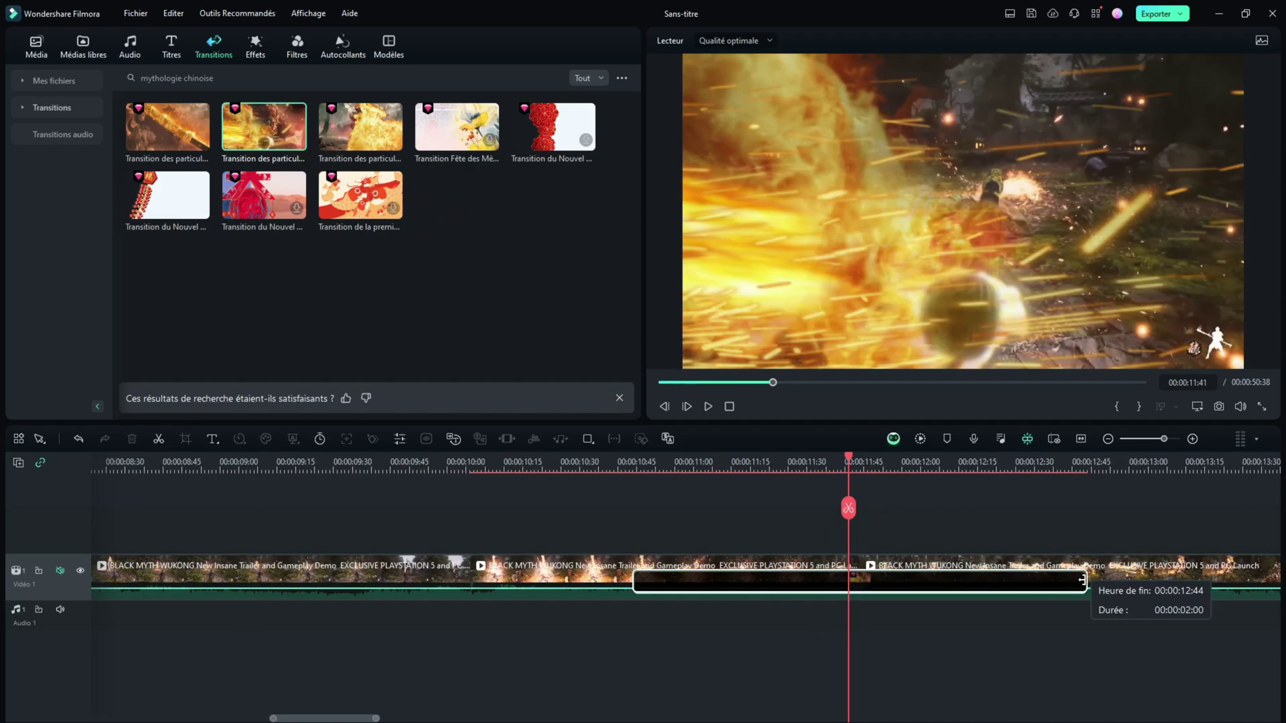
drag(1085, 584, 916, 591)
click(722, 456)
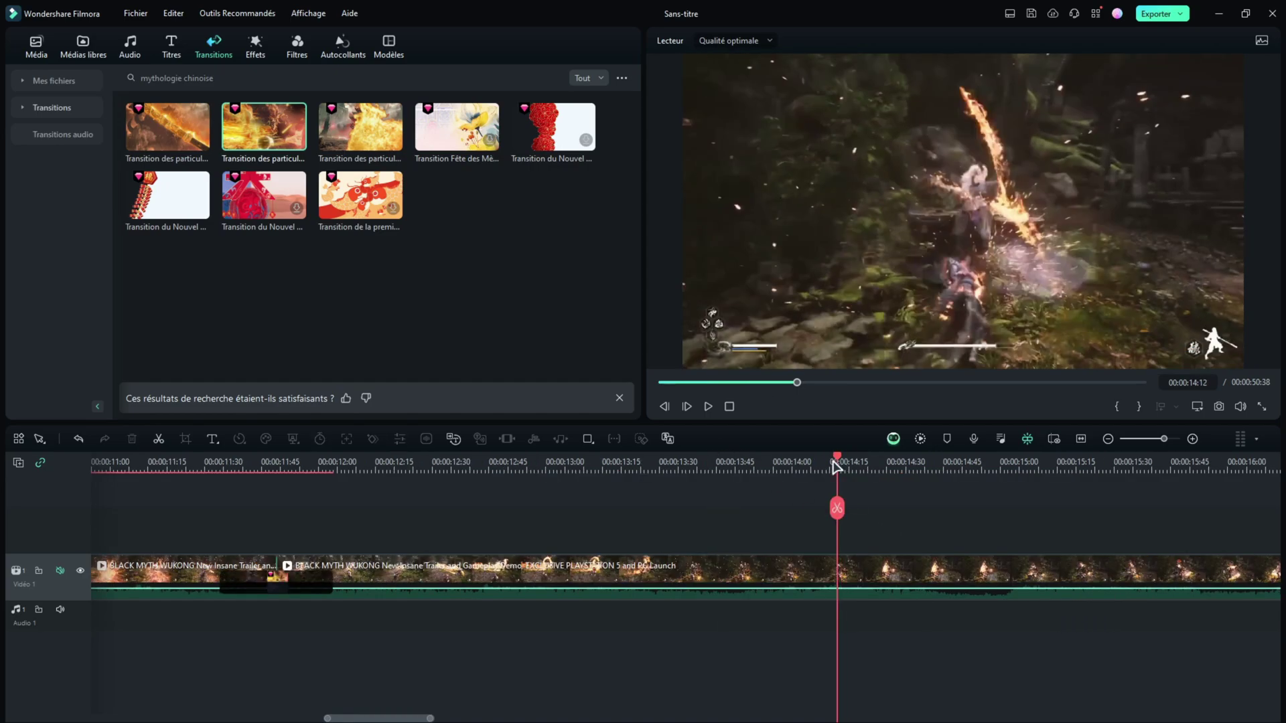
Split the following long fight clip into short segments at 00:00:14:03, 00:00:15:19 and further strikes up to about 00:00:16:36
drag(837, 462, 806, 469)
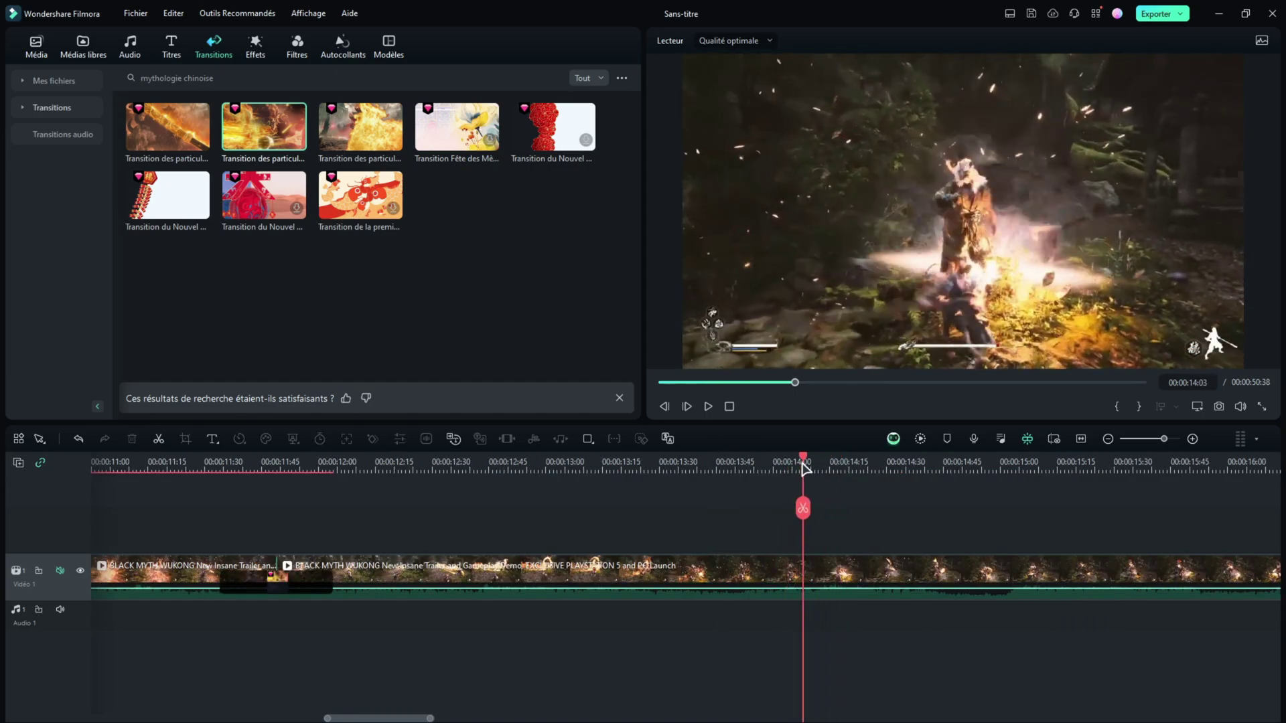
click(833, 571)
click(802, 508)
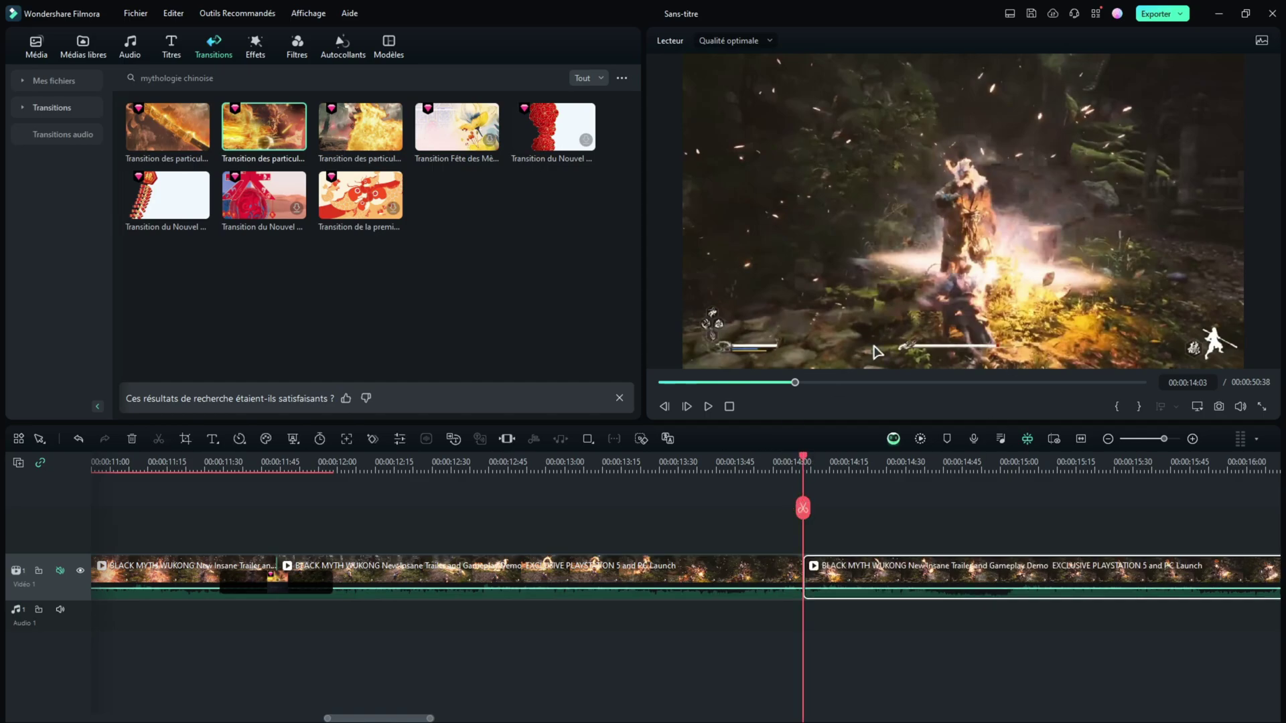
drag(806, 462, 1093, 510)
click(958, 508)
click(1092, 509)
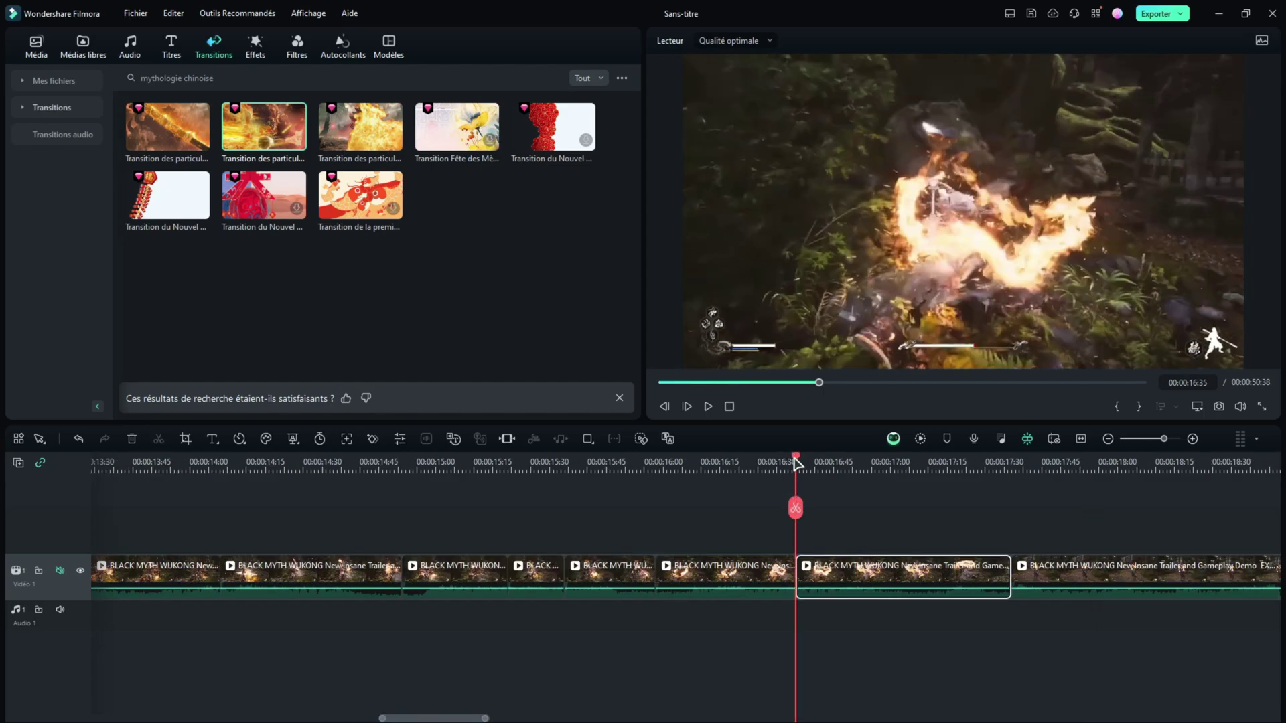
drag(796, 462, 944, 480)
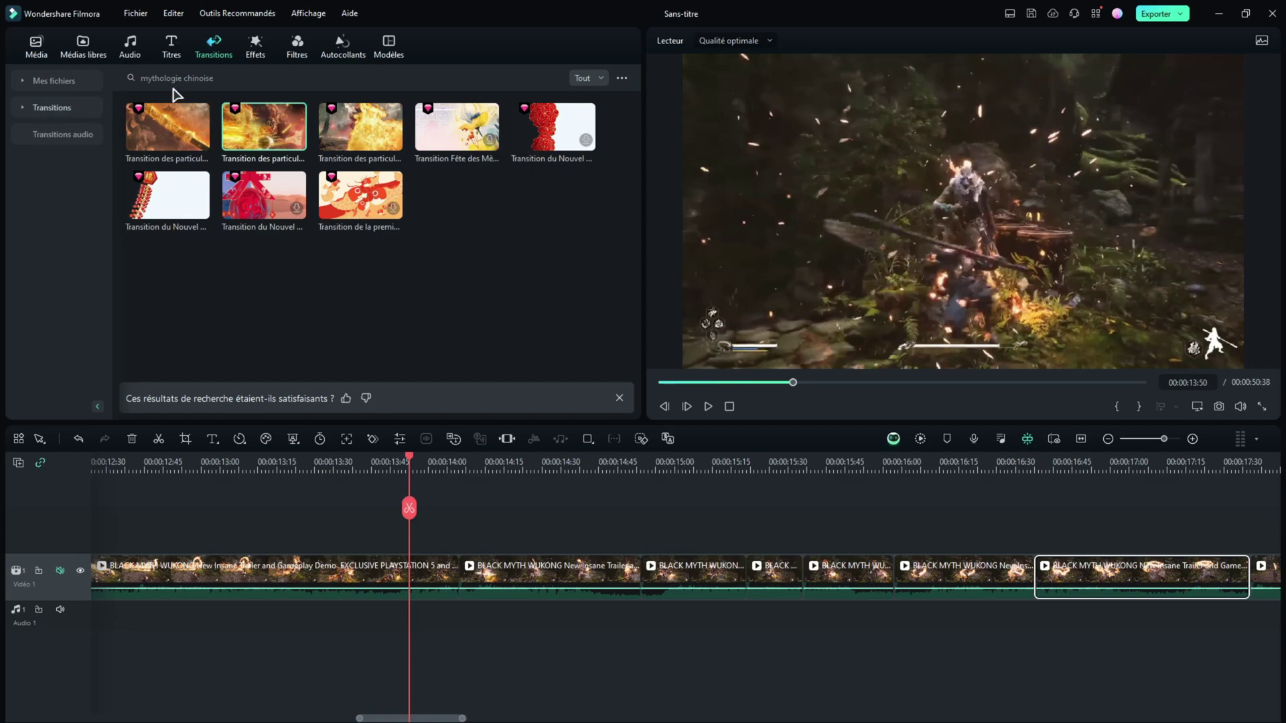
Add transitions from the Zoom category, including Chaîne 3, to the first two cuts of the segmented fight clip
click(65, 114)
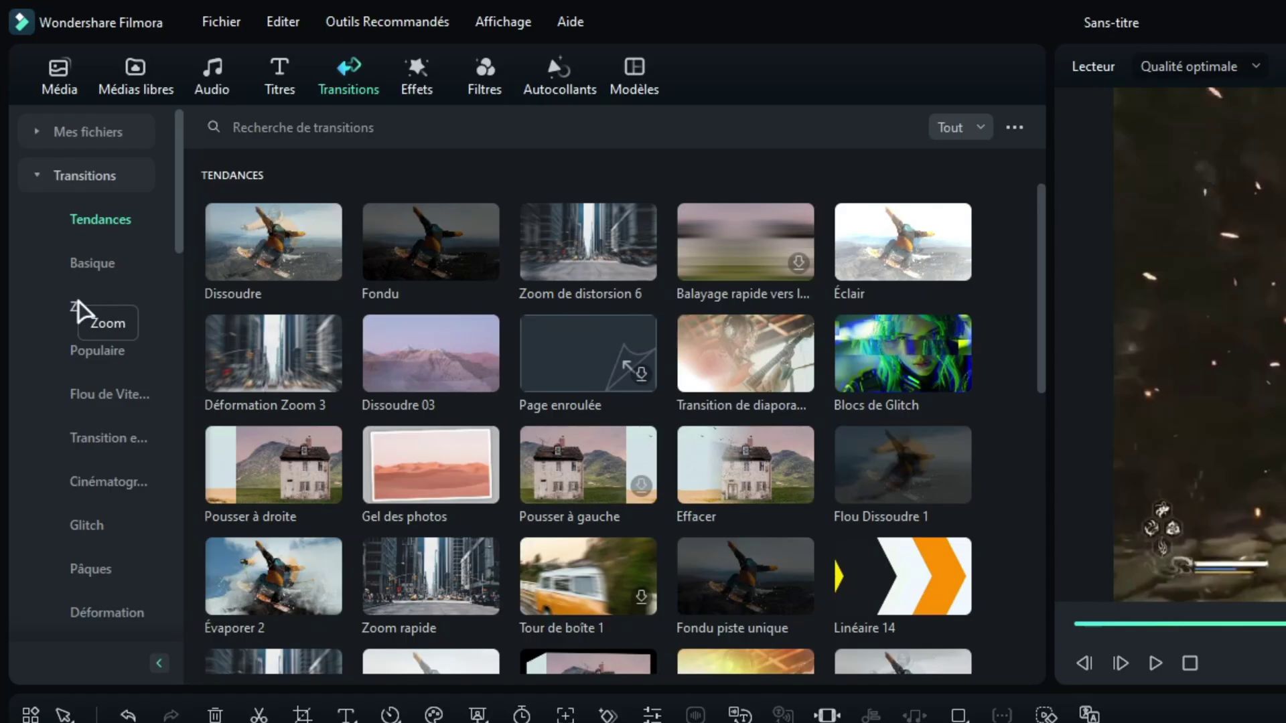
click(90, 310)
scroll(603, 402, down, 5)
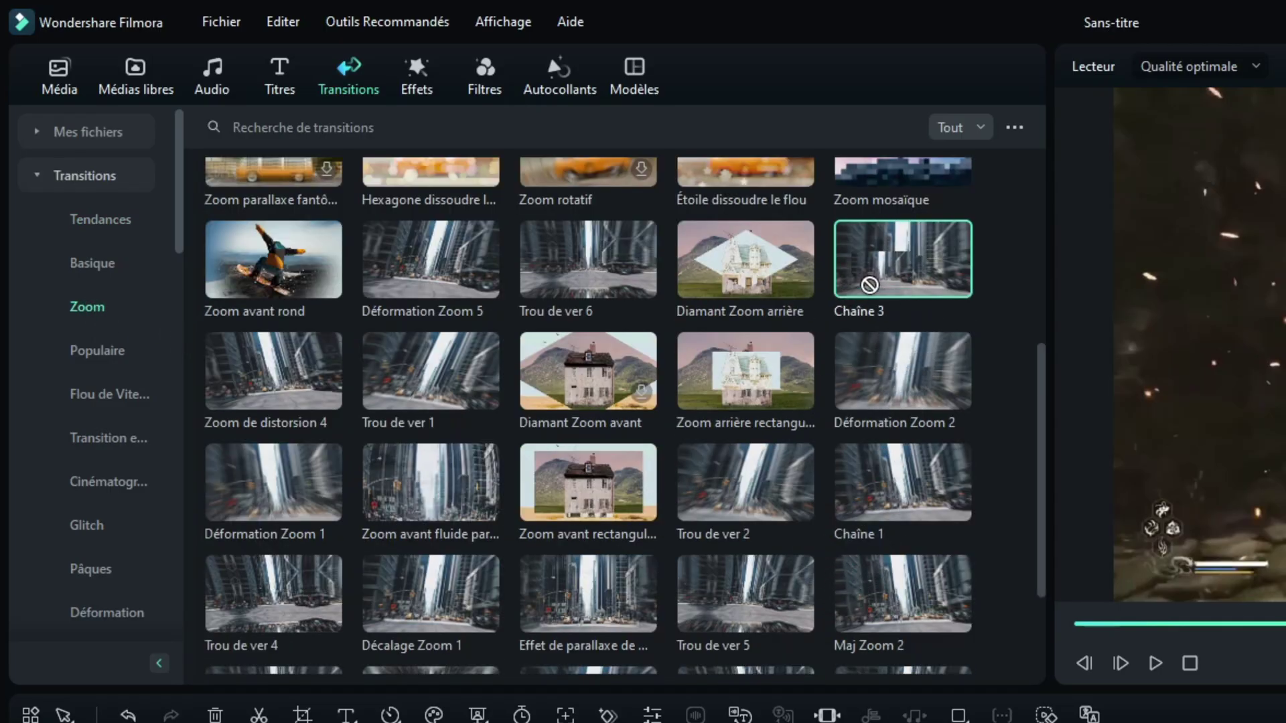
drag(361, 338, 645, 576)
Add the Épique Shockwave transition from the Populaire category at the cut near 00:00:15:34 and play it back
drag(167, 338, 790, 583)
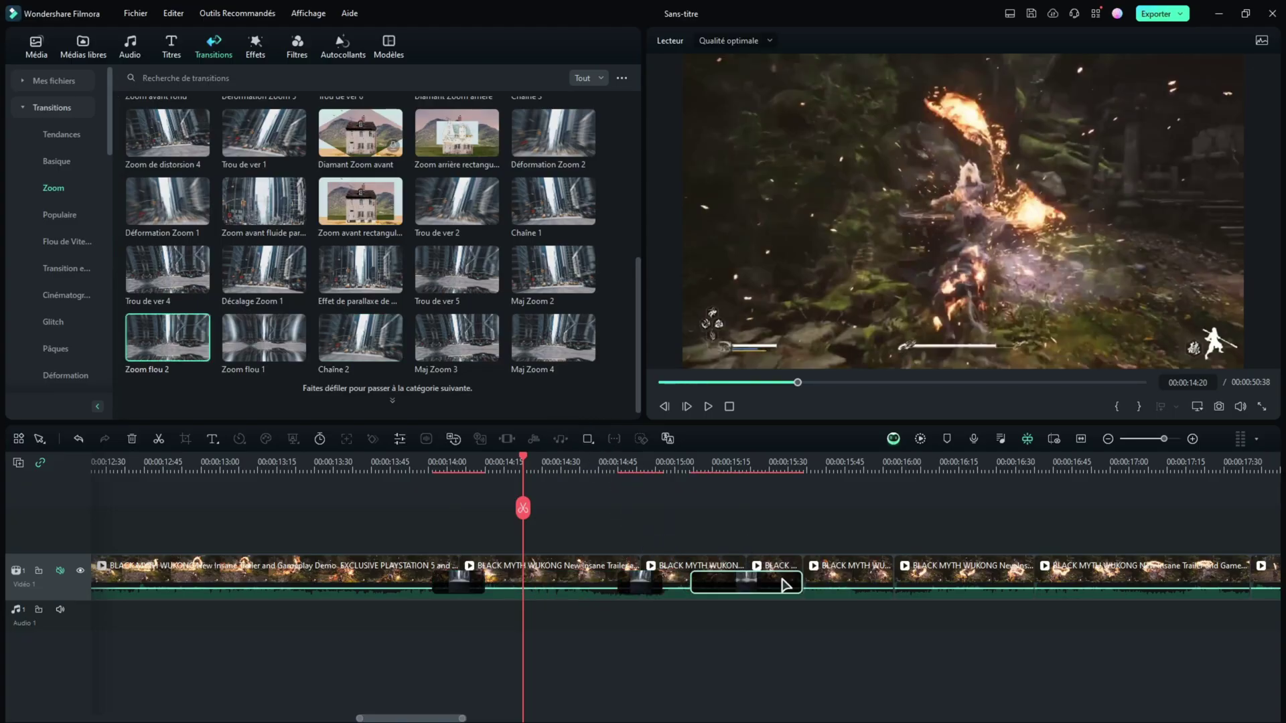
scroll(530, 237, down, 2)
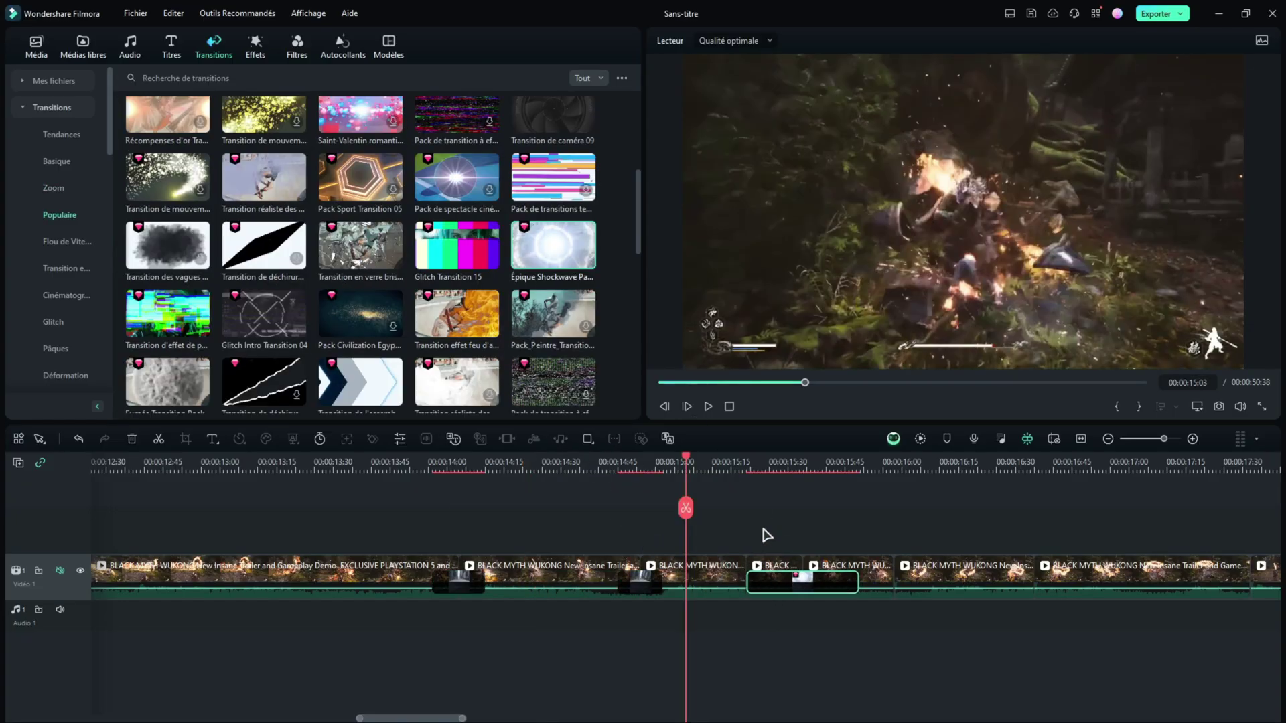
key(space)
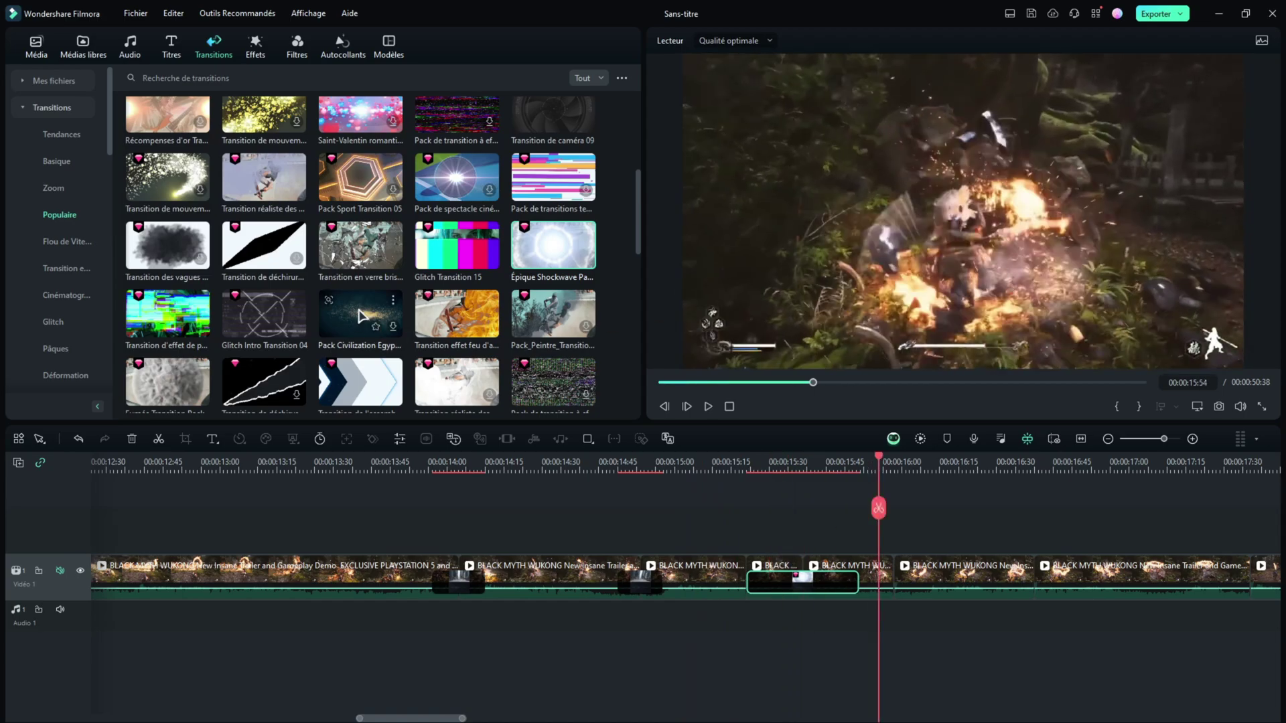
Search the effects for "shake" and apply Extrême and Chaos 1 to two of the short fight segments
click(255, 47)
click(151, 77)
text(shake)
key(Return)
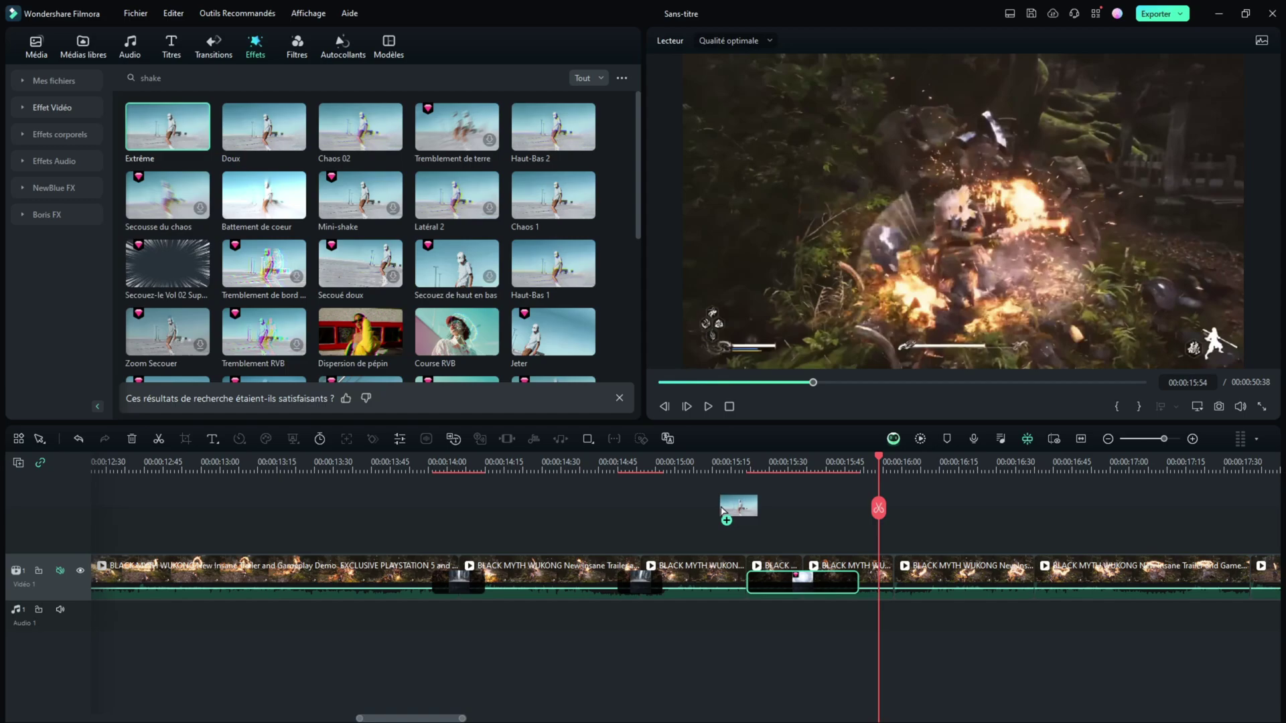
drag(548, 203, 862, 575)
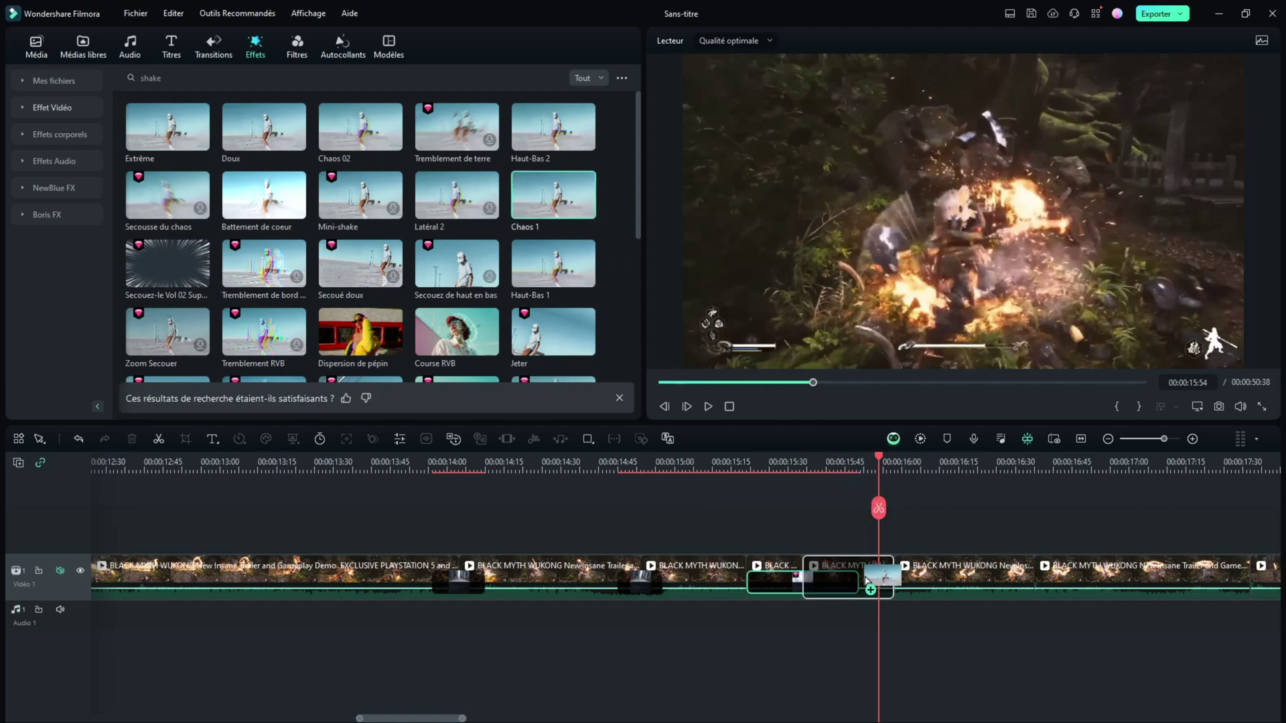
Search the transitions for "mythologie" and add the golden staff particle transition at the cut near 00:00:15:58
click(213, 47)
click(213, 78)
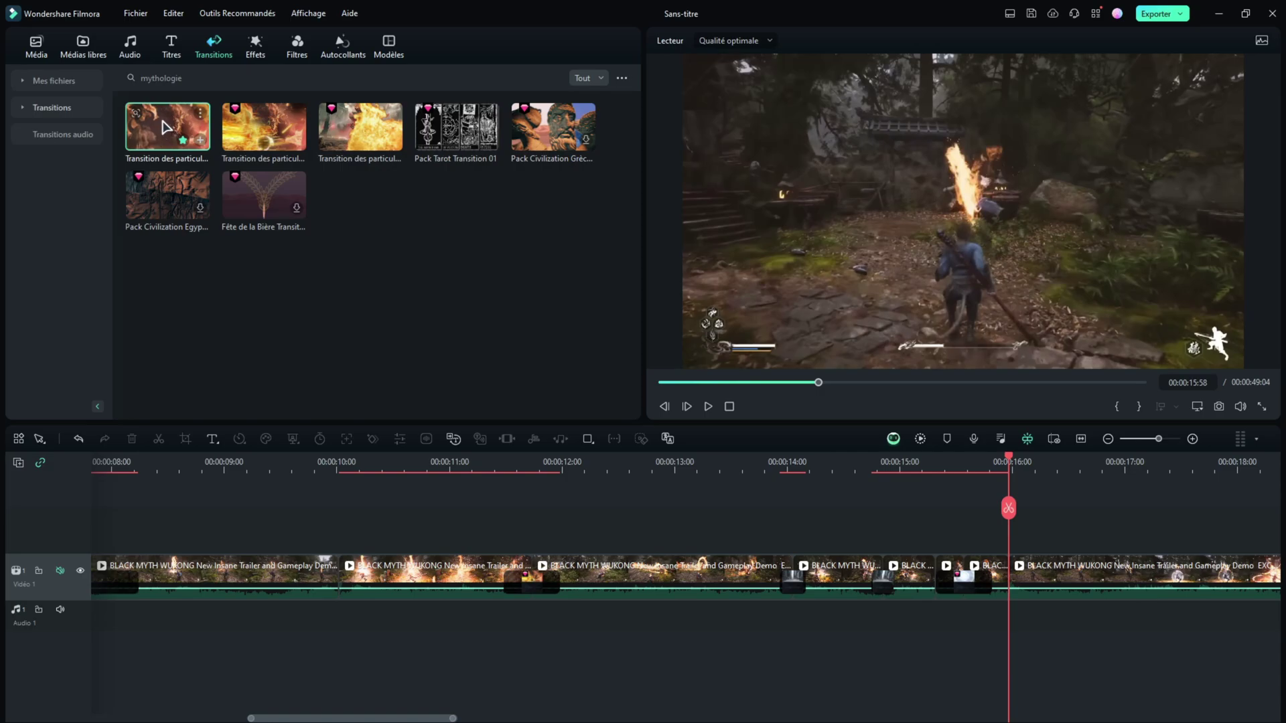
drag(165, 127, 394, 226)
drag(998, 381, 1009, 590)
Split the clip following the golden staff transition at 00:00:16:50
drag(989, 460, 1117, 520)
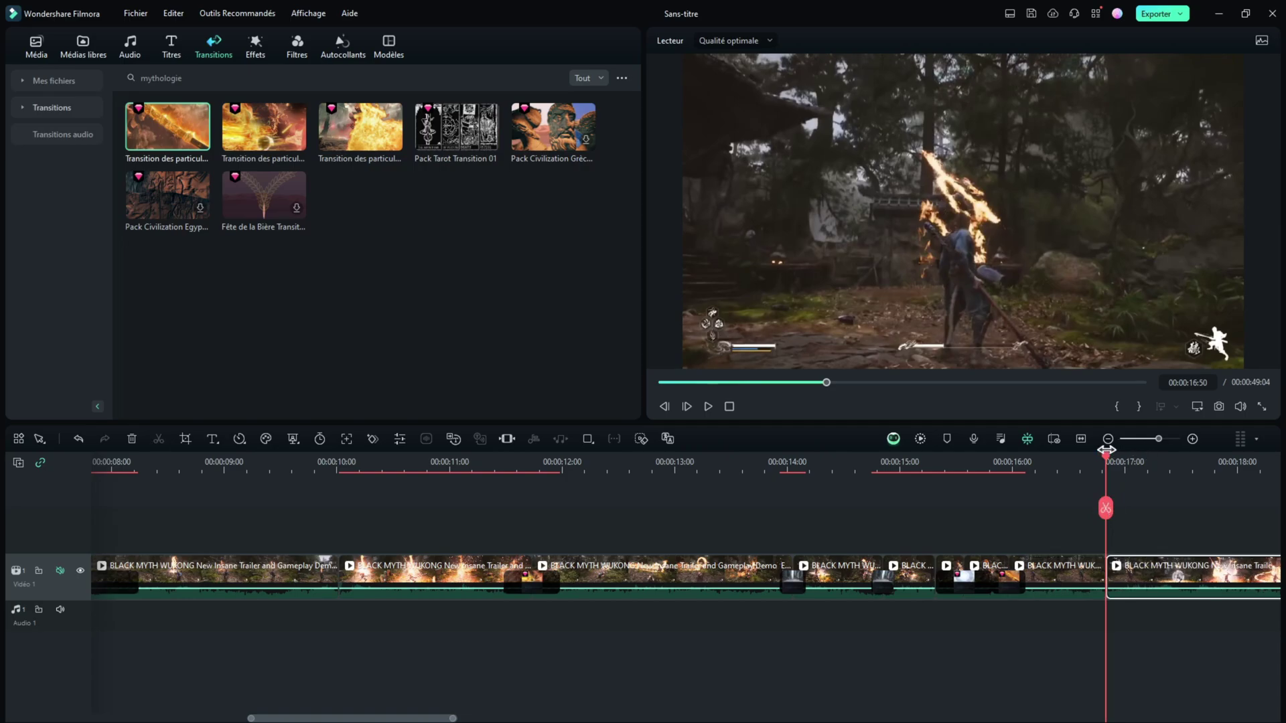
Trim the last clip to end at 00:00:17:44 and review its basic transform and composition properties
drag(1107, 450, 1166, 472)
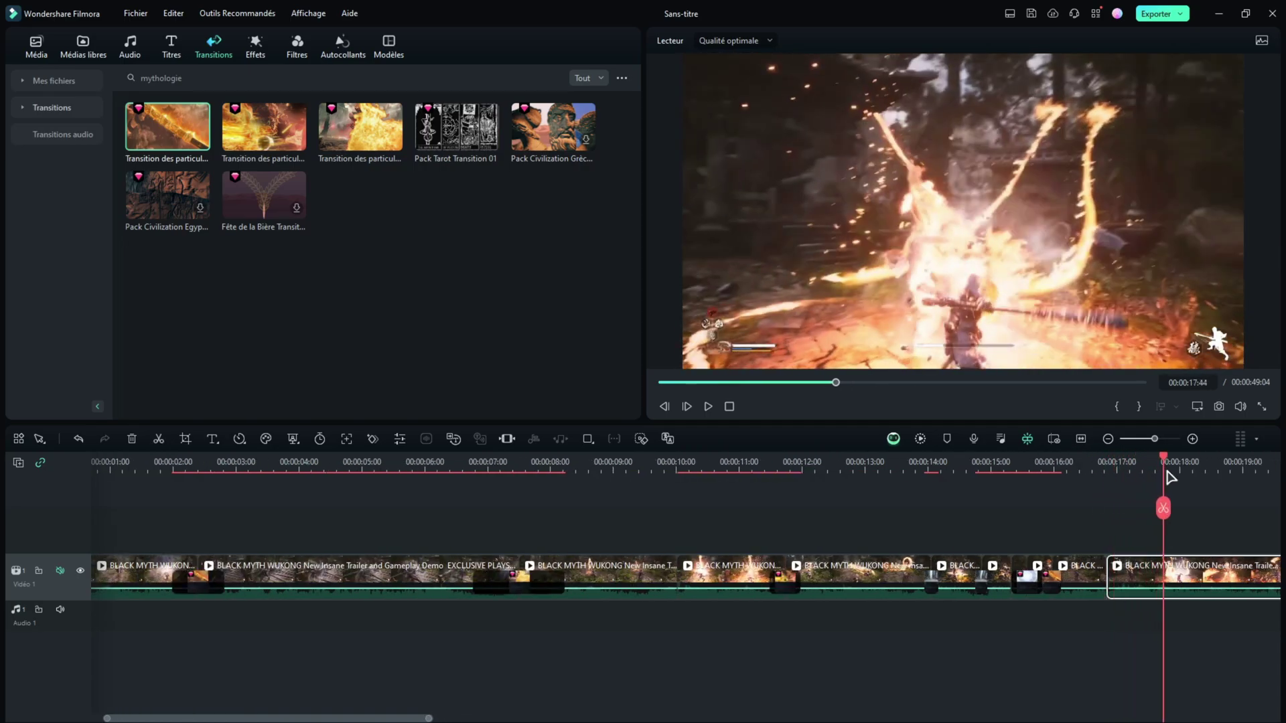
double_click(1142, 570)
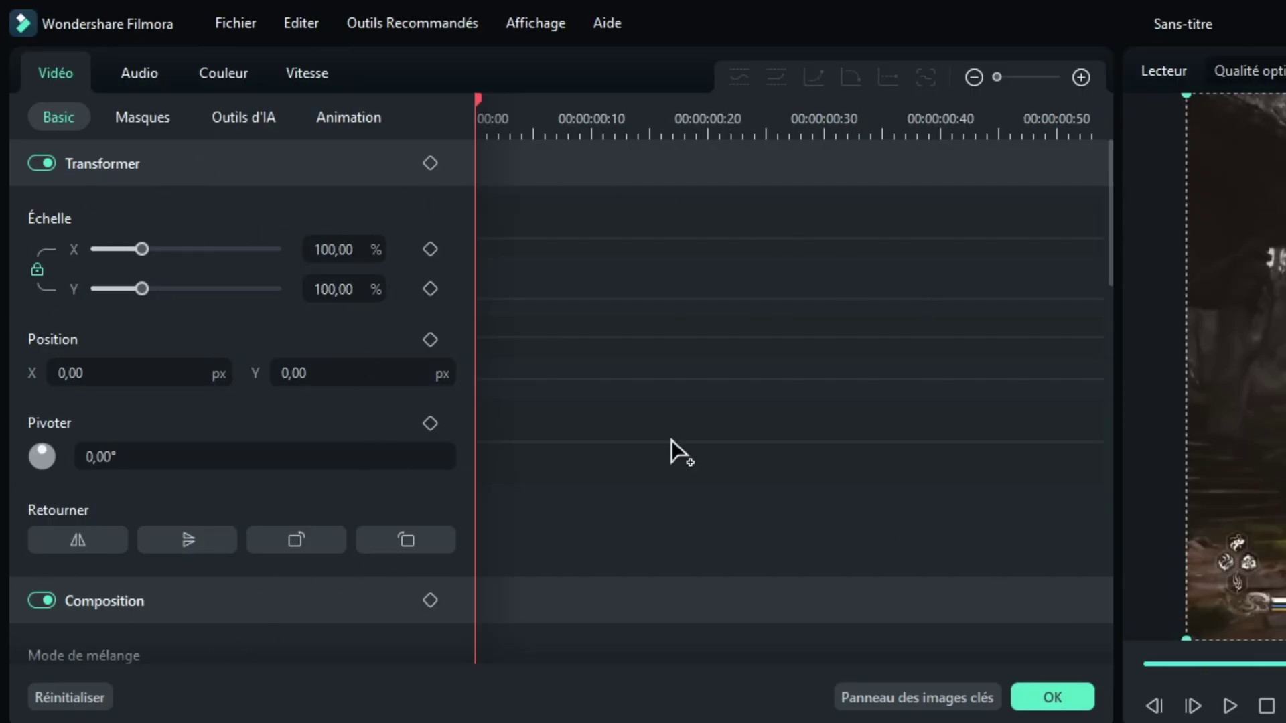
scroll(153, 396, down, 2)
scroll(191, 499, down, 2)
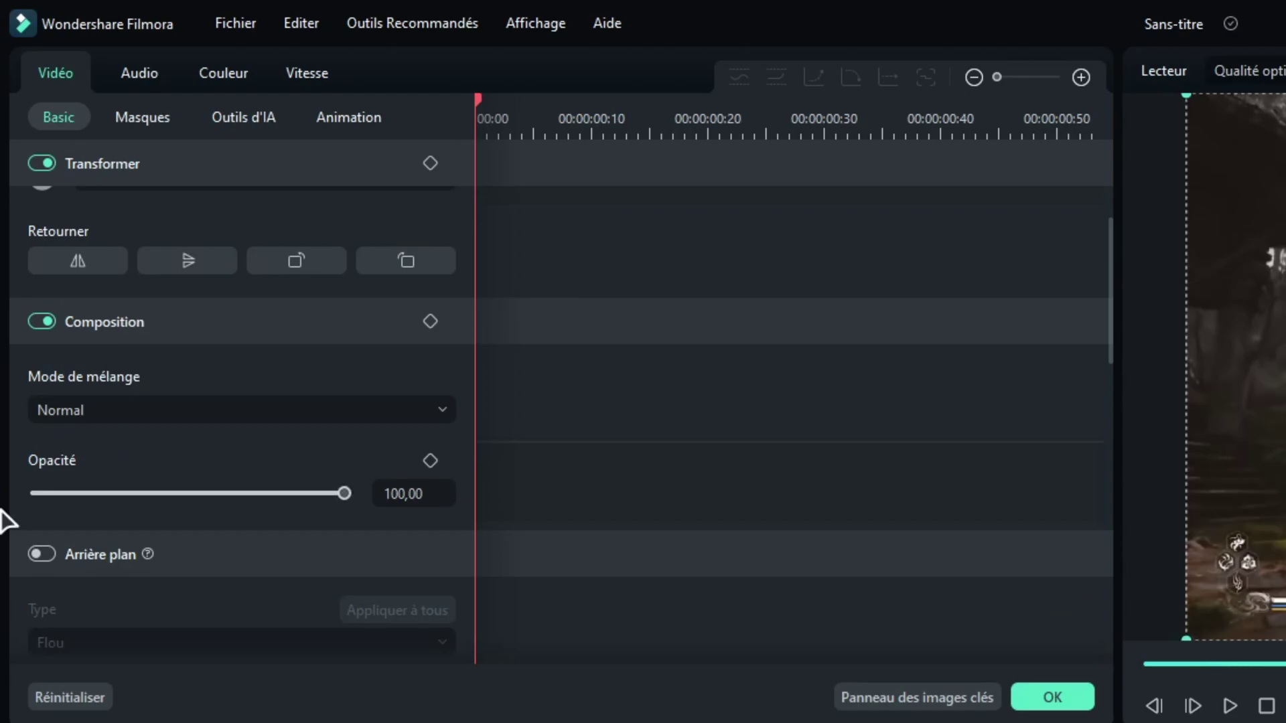
click(1025, 702)
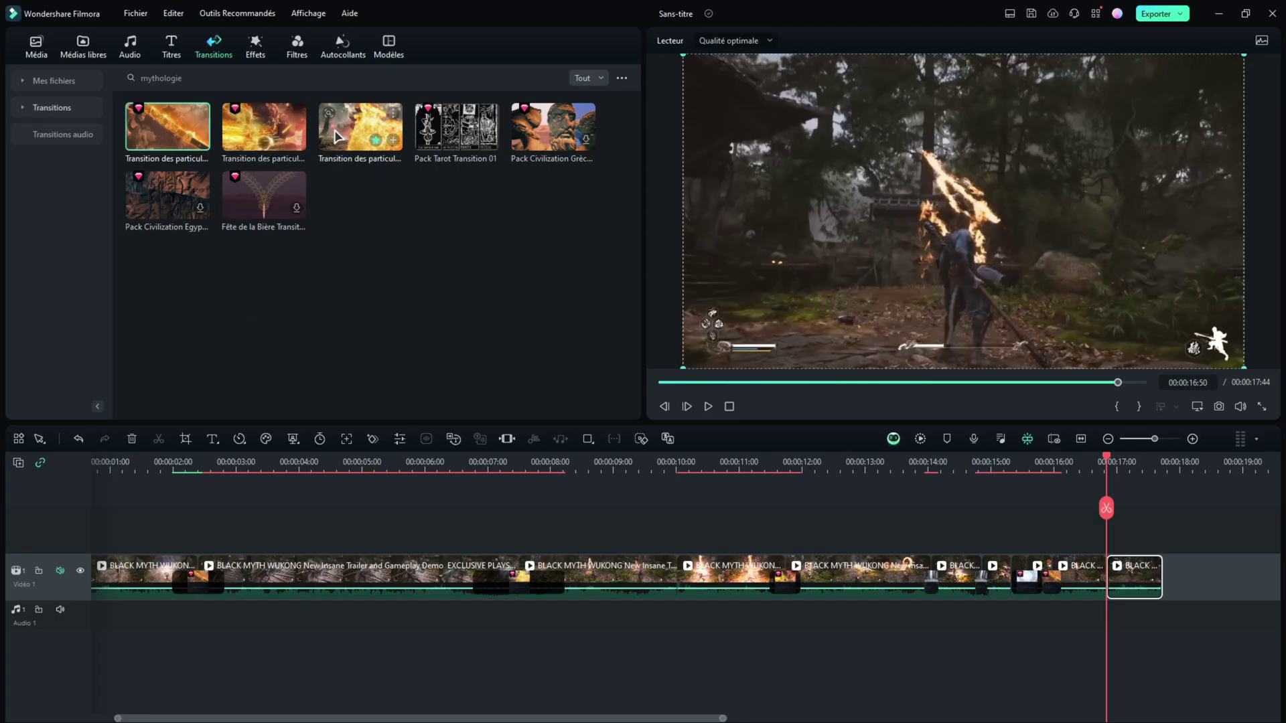
Add the third golden particle transition from the "mythologie" results to the short last clip and preview it
drag(342, 129, 1140, 572)
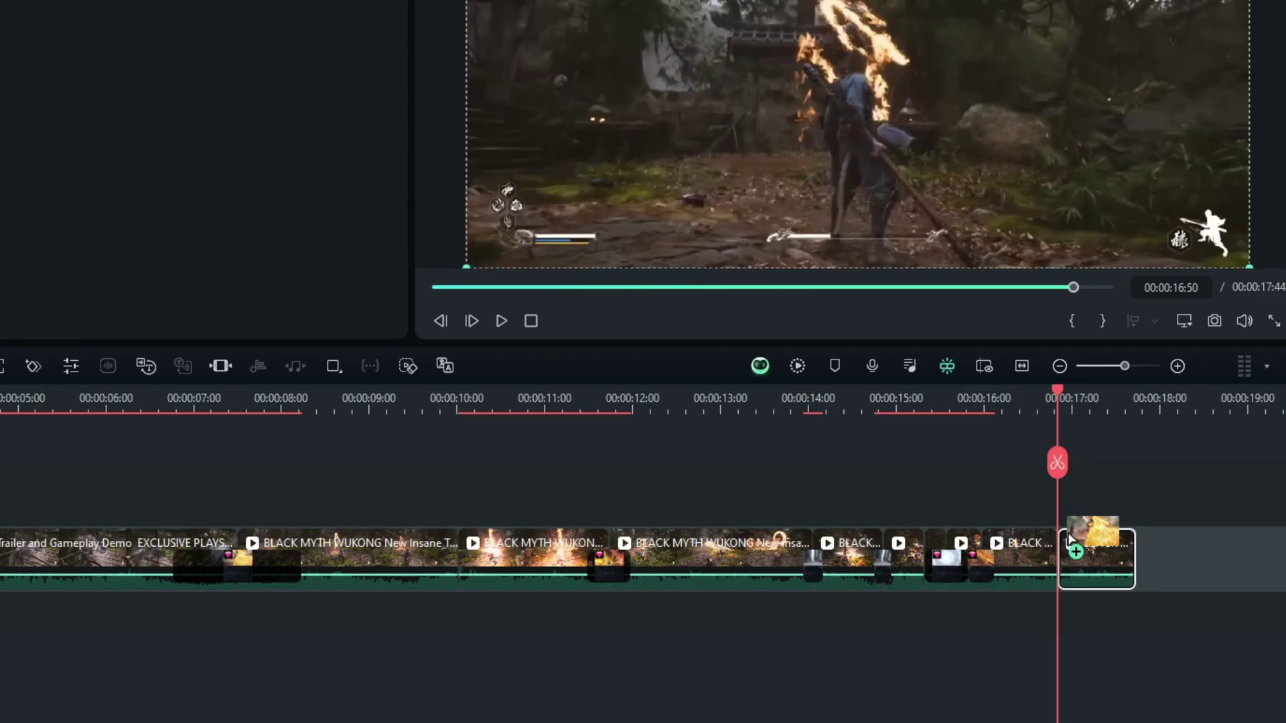
drag(886, 432, 893, 435)
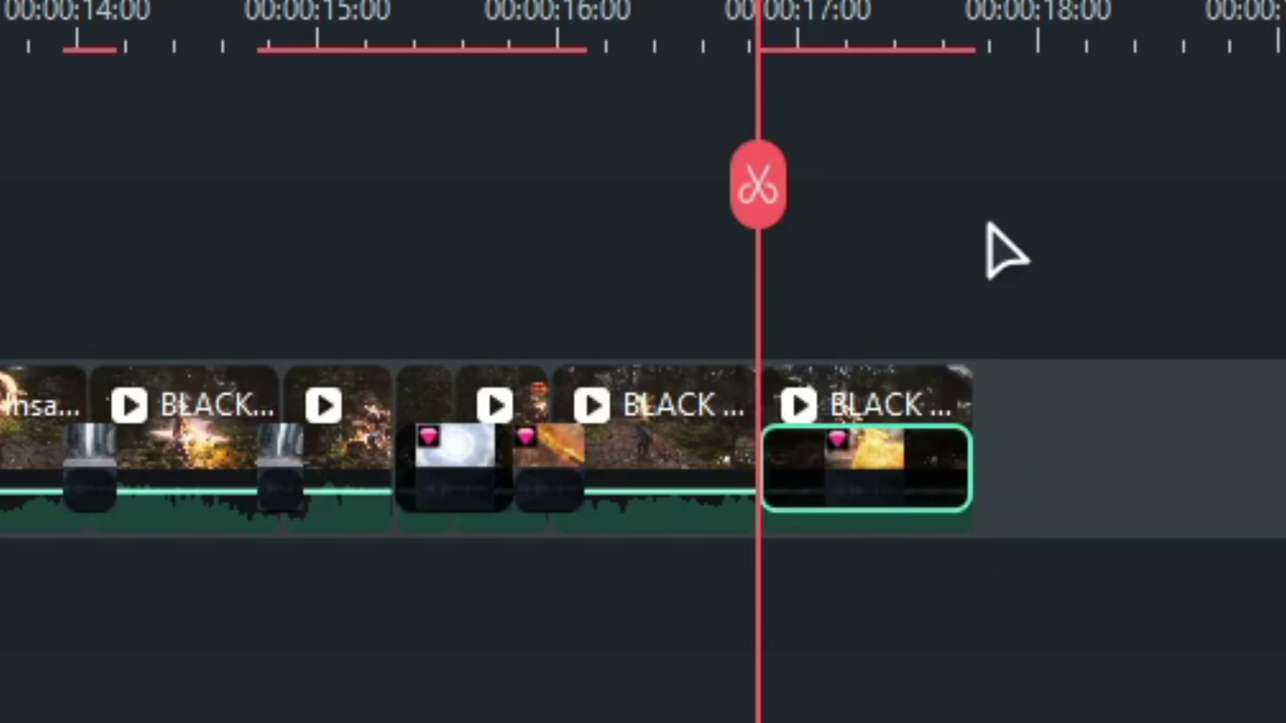
drag(777, 17, 884, 14)
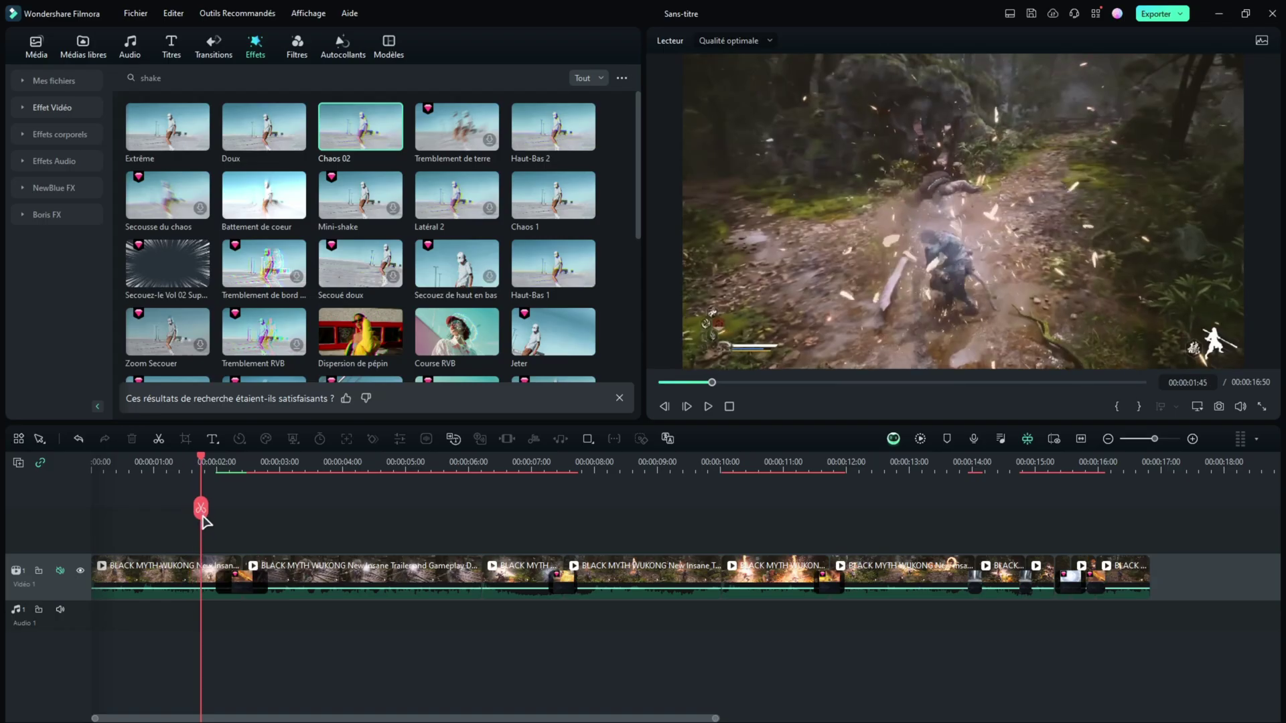
Preview the fight segments with their transitions from 00:00:09:55 to about 00:00:12:18
drag(204, 521, 715, 539)
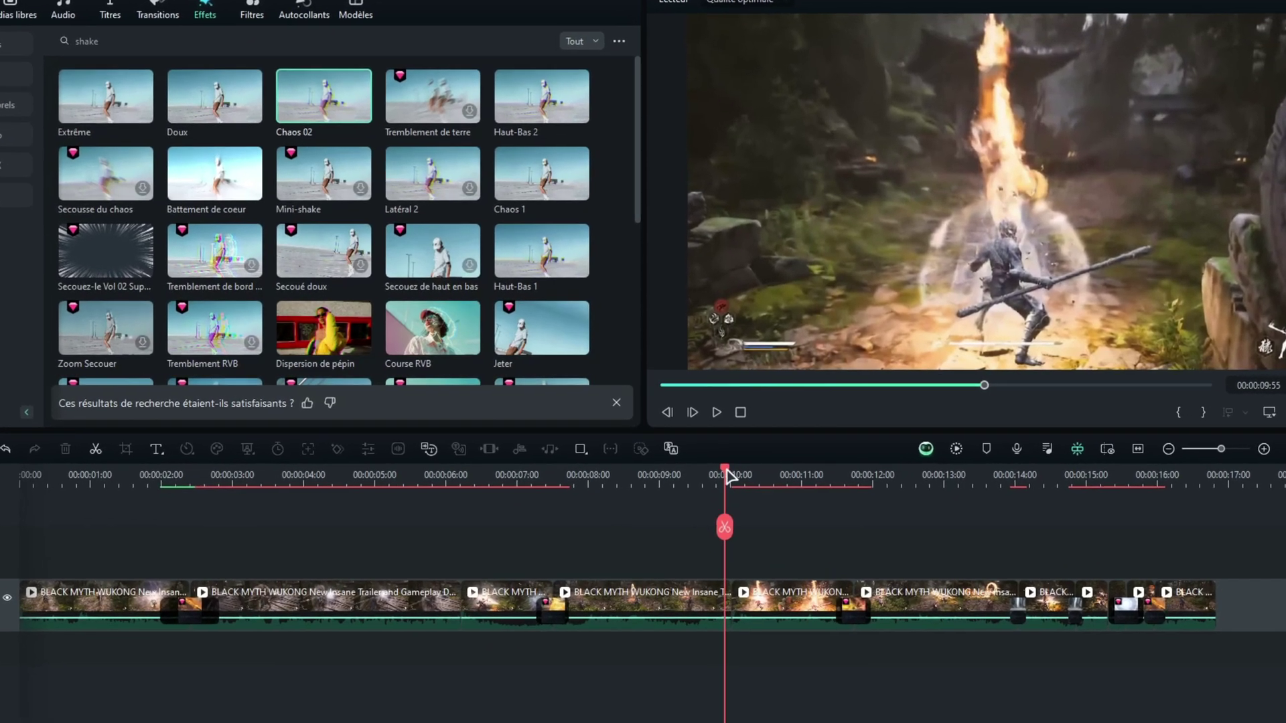
drag(717, 458, 890, 517)
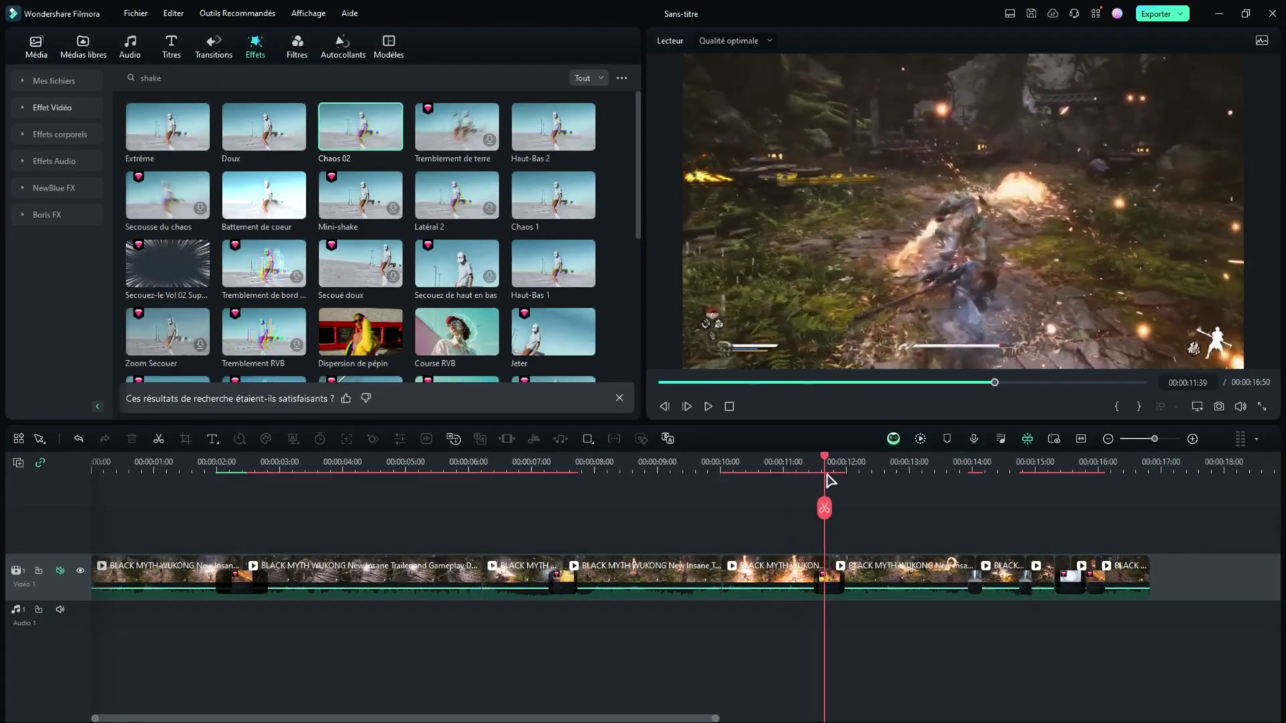
drag(831, 480, 872, 495)
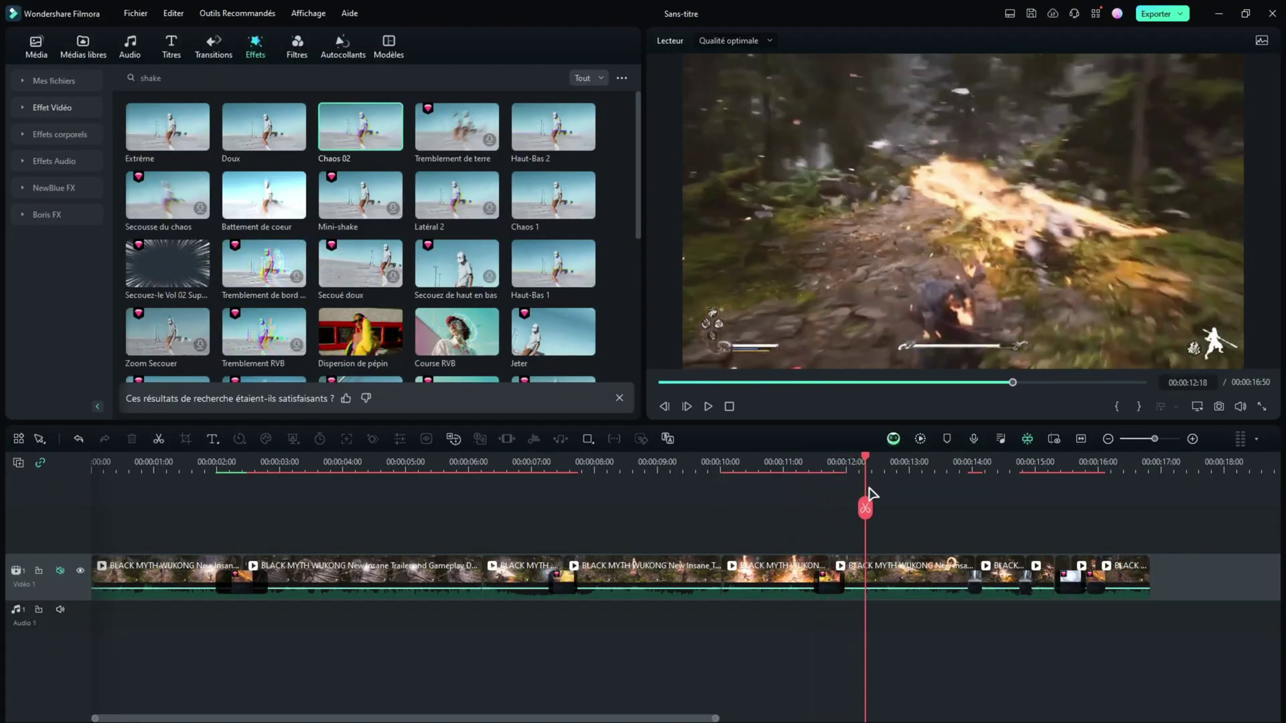